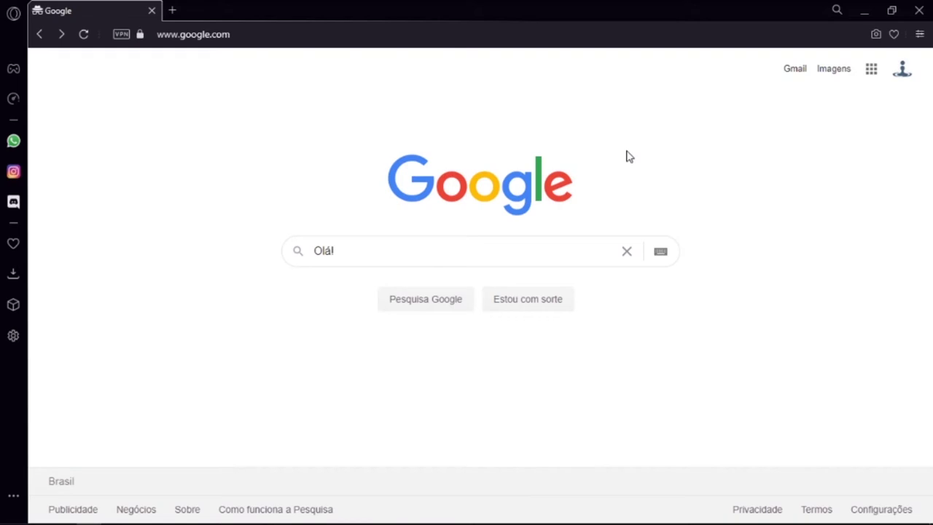
Go to forms.google.com and create a new blank form.
{"action": "left_click", "coordinate": [249, 36]}
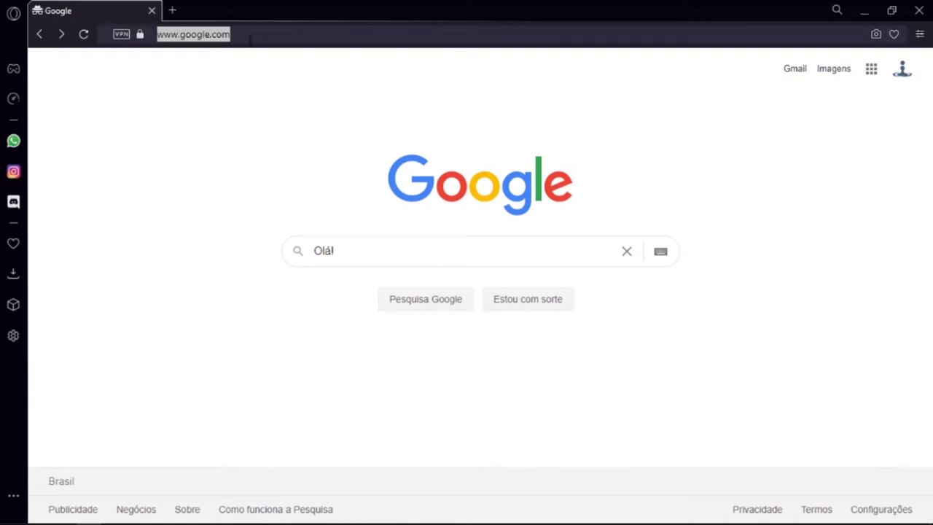
{"action": "type", "text": "forms.google.com"}
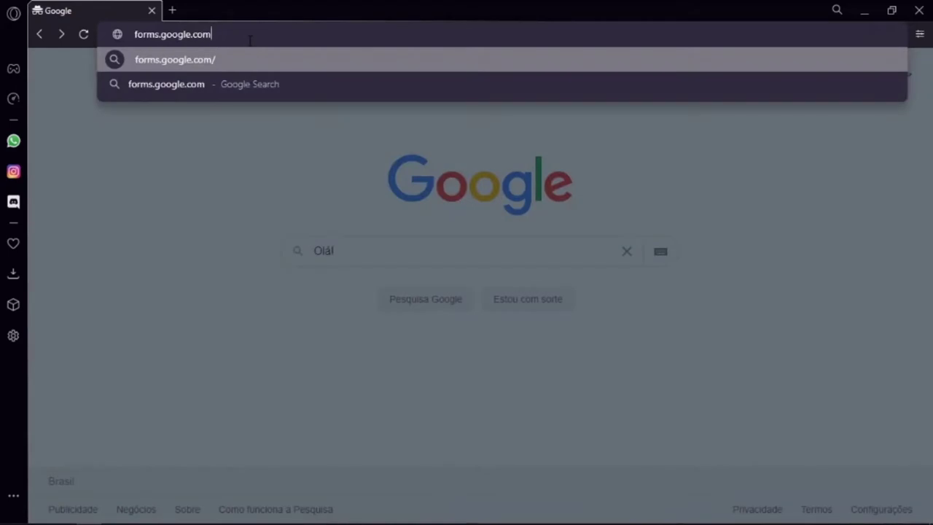
{"action": "key", "text": "Return"}
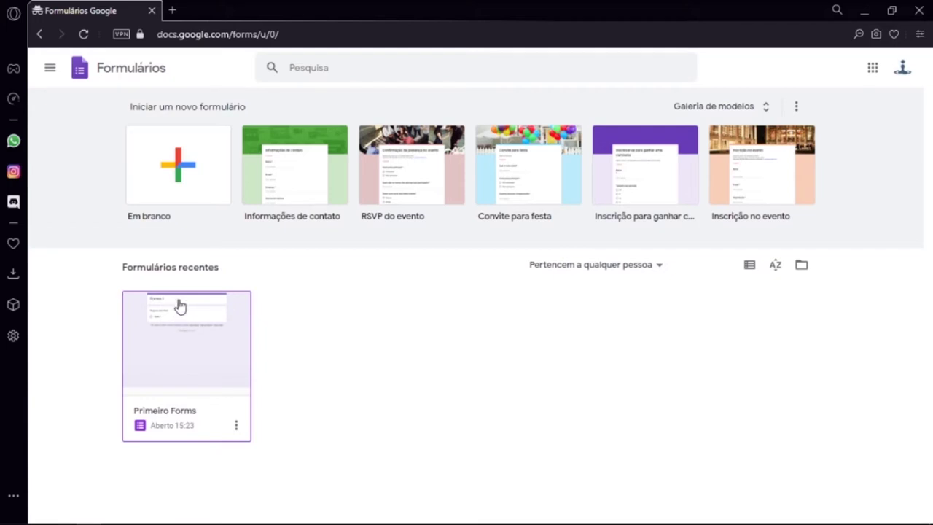
{"action": "left_click", "coordinate": [179, 177]}
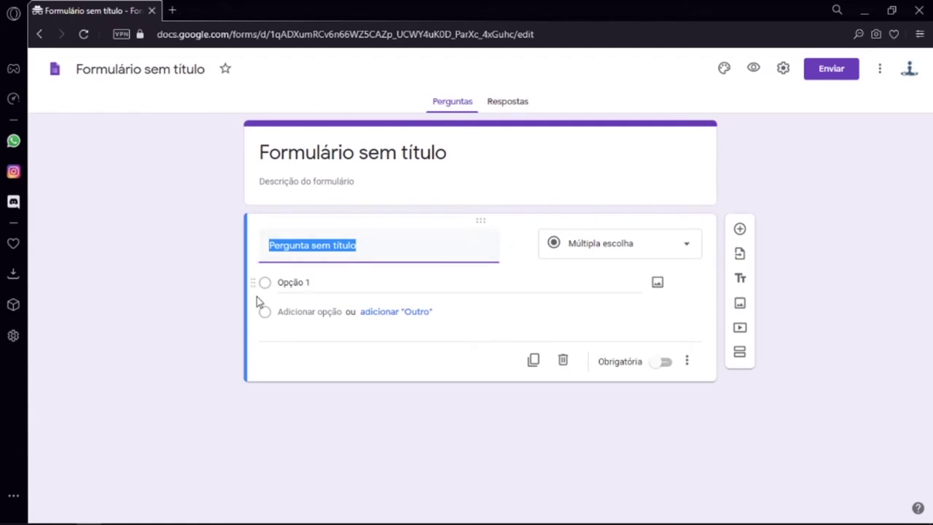
Rename the form file as "Aula G Forms".
{"action": "left_click", "coordinate": [149, 73]}
{"action": "type", "text": "Au"}
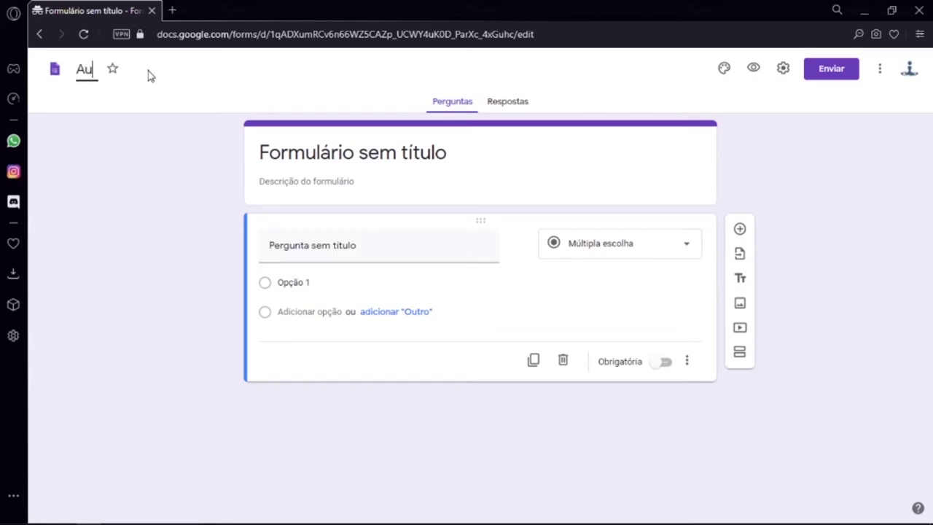
{"action": "type", "text": "la G Forms"}
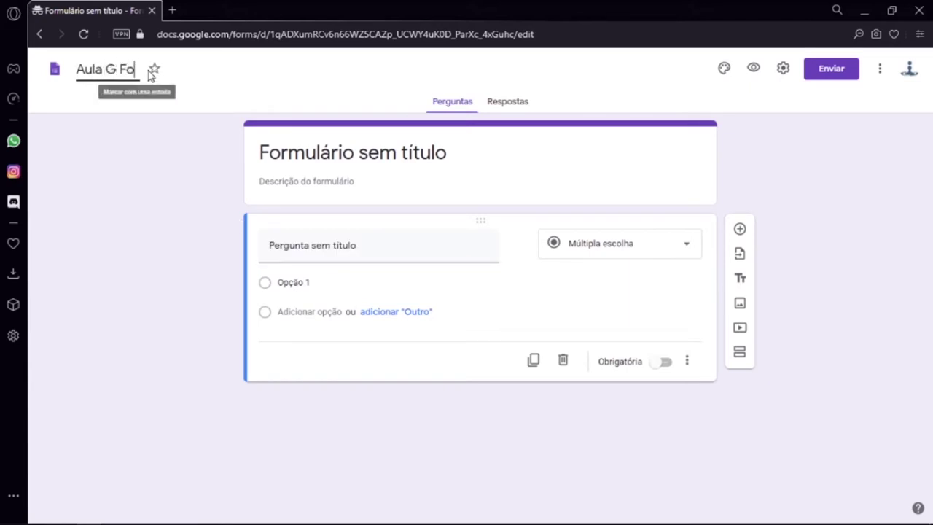
{"action": "left_click", "coordinate": [176, 144]}
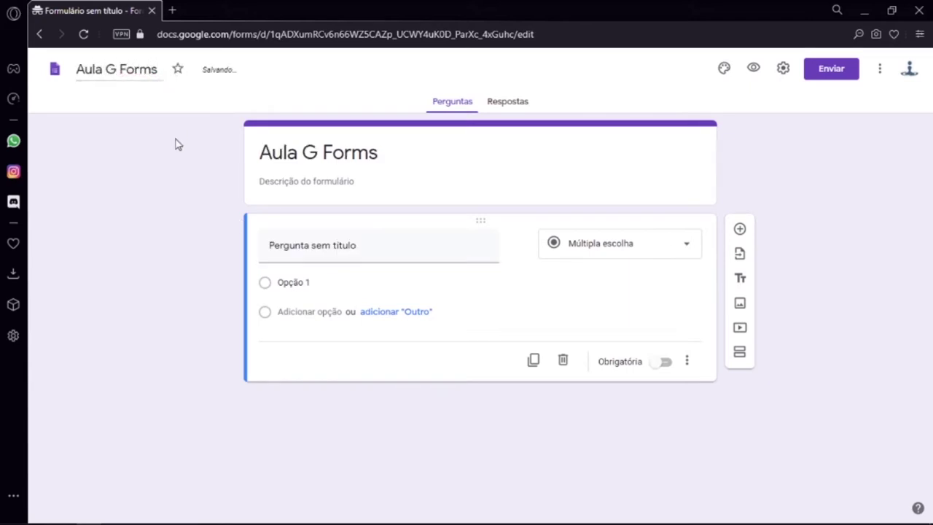
Set the form's title to "Você está gostando da aula?" and its description to "Responda de acordo com a sua opinião sobre esta aula".
{"action": "triple_click", "coordinate": [381, 148]}
{"action": "type", "text": "V"}
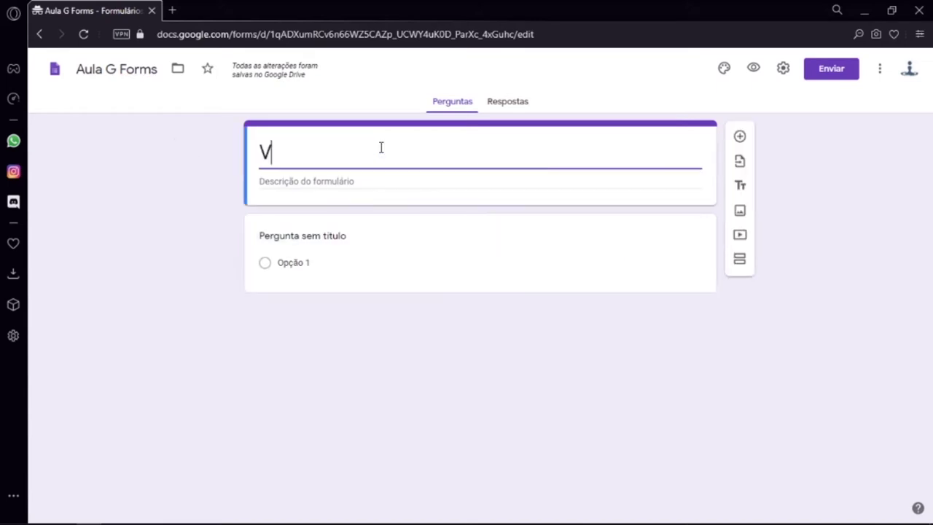
{"action": "type", "text": "ocê está gostando d"}
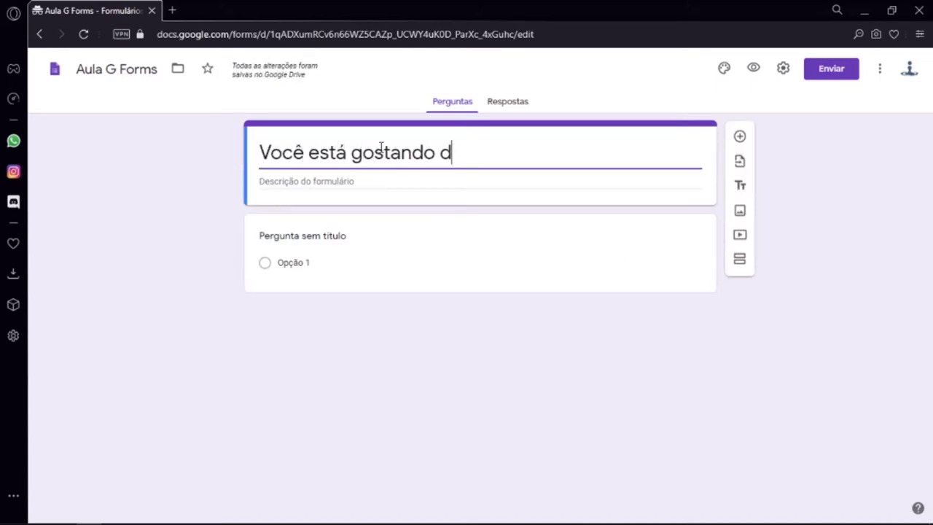
{"action": "type", "text": "a aula?"}
{"action": "left_click", "coordinate": [362, 182]}
{"action": "type", "text": "Responda de acordo com"}
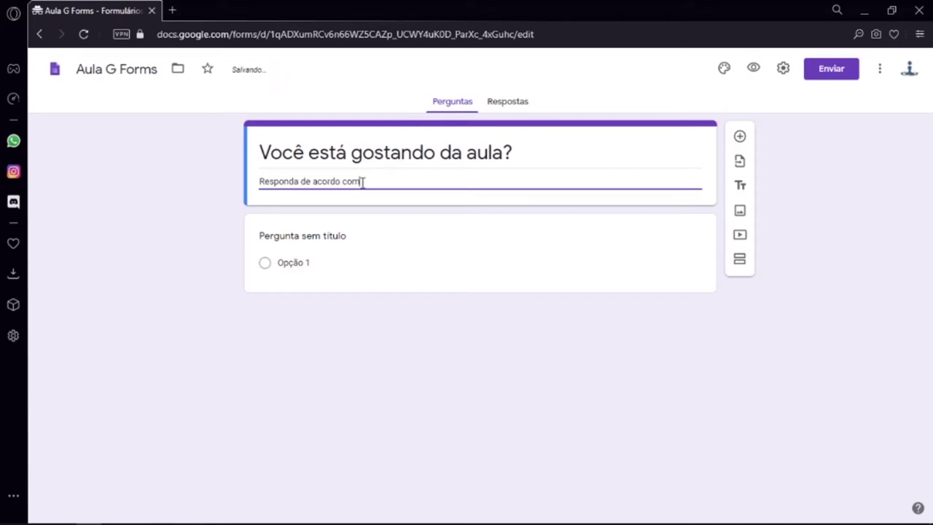
{"action": "type", "text": " a sua opinião sobre esta aula"}
{"action": "left_click", "coordinate": [195, 209]}
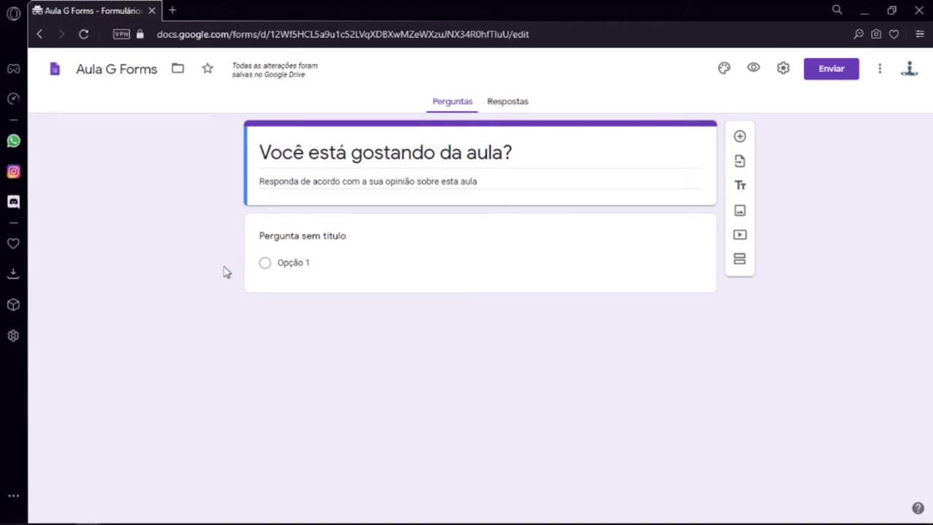
Give the multiple-choice question the options "Sim", "Não", "Talvez" and "Outro", and check the form in a preview.
{"action": "left_click", "coordinate": [399, 236]}
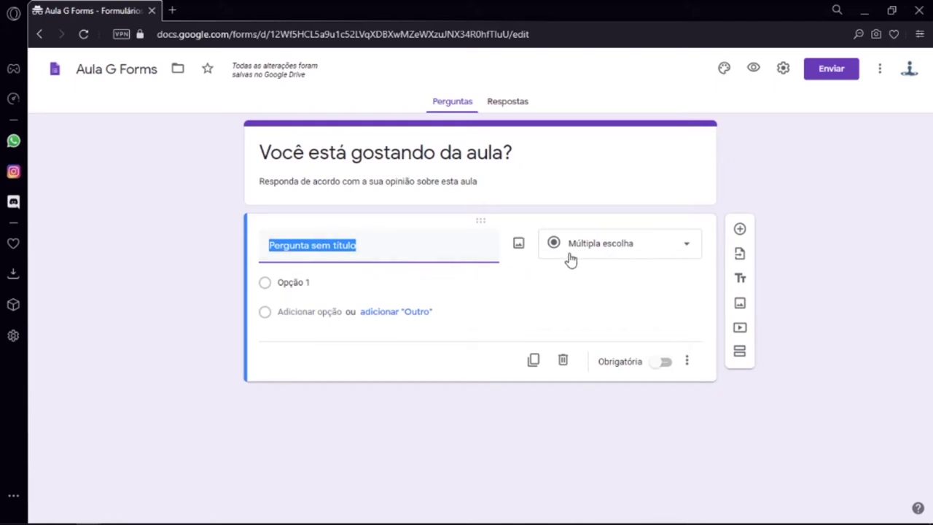
{"action": "left_click", "coordinate": [327, 284]}
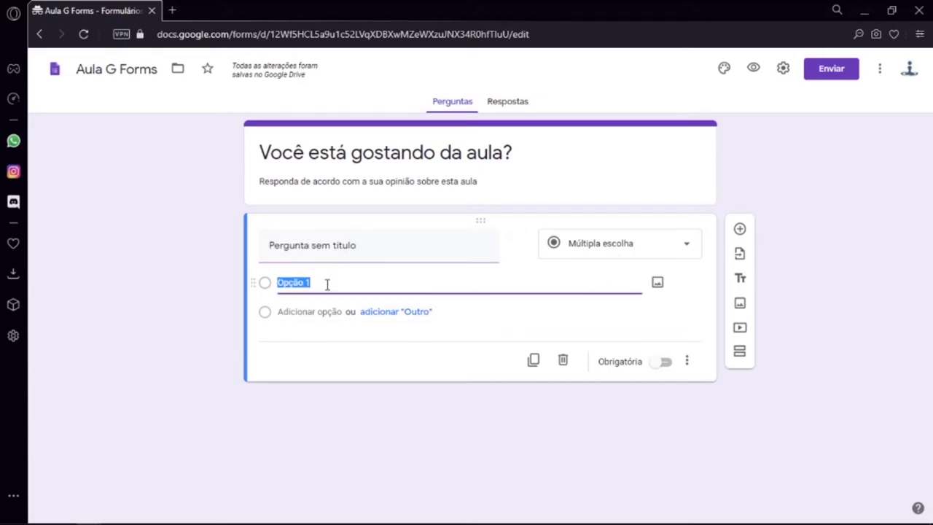
{"action": "type", "text": "Sim"}
{"action": "key", "text": "Return"}
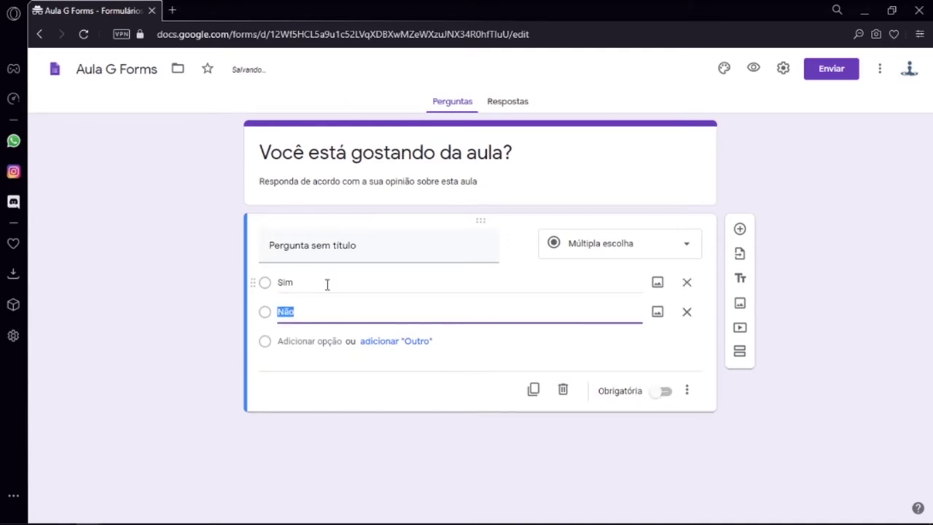
{"action": "key", "text": "Return"}
{"action": "type", "text": "Talvez"}
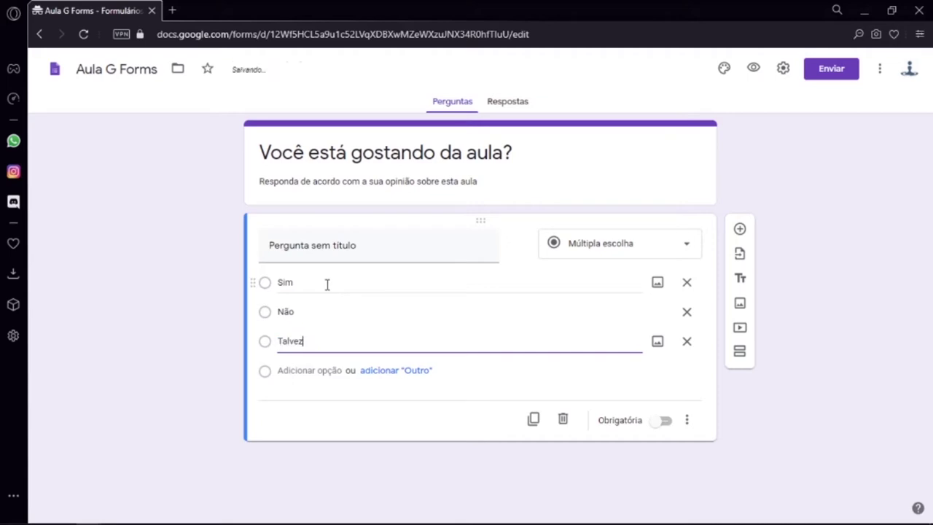
{"action": "left_click", "coordinate": [187, 322]}
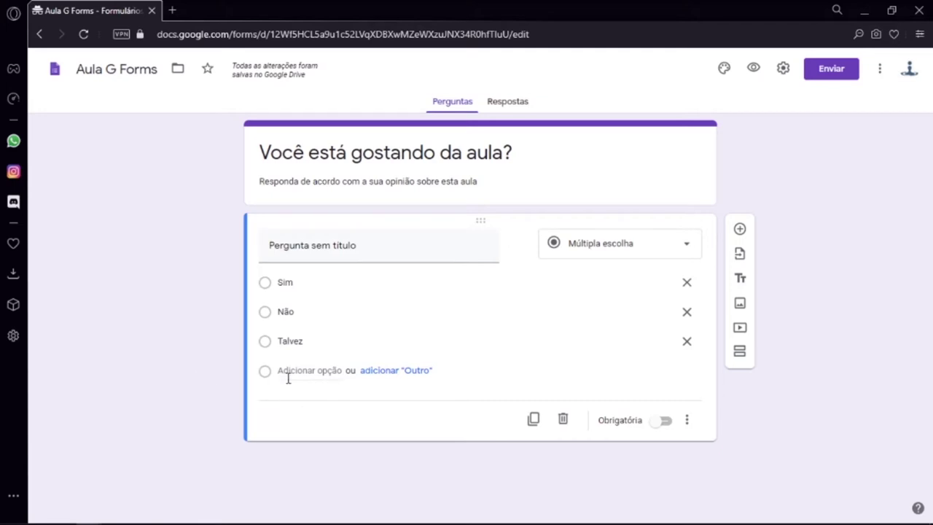
{"action": "left_click", "coordinate": [406, 372]}
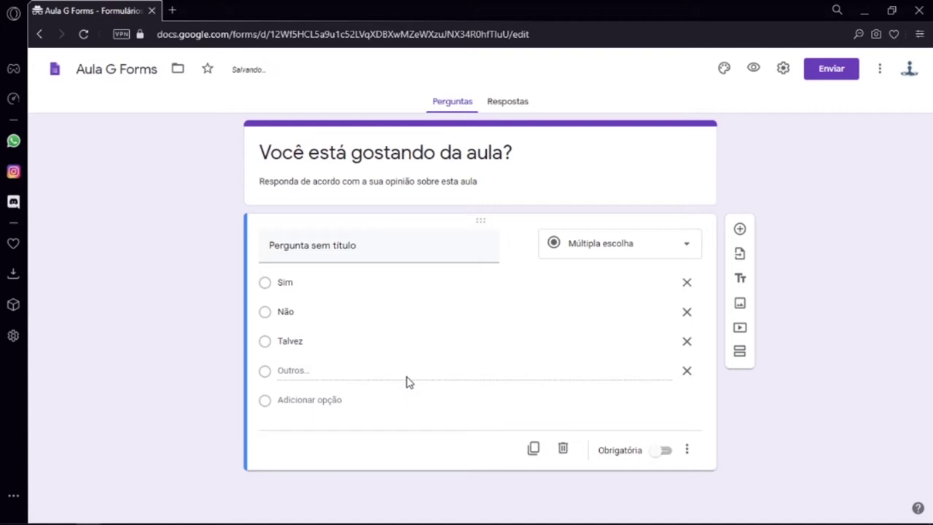
{"action": "left_click", "coordinate": [755, 72]}
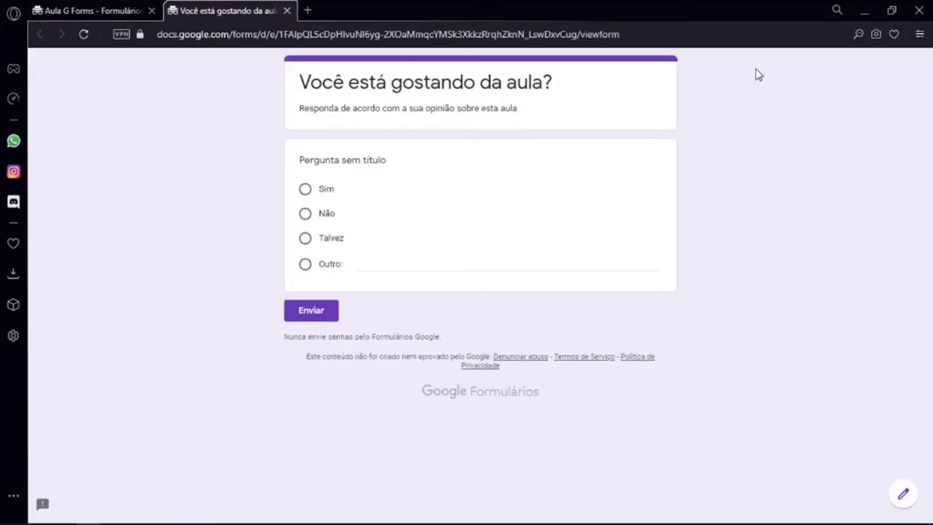
{"action": "left_click", "coordinate": [288, 10]}
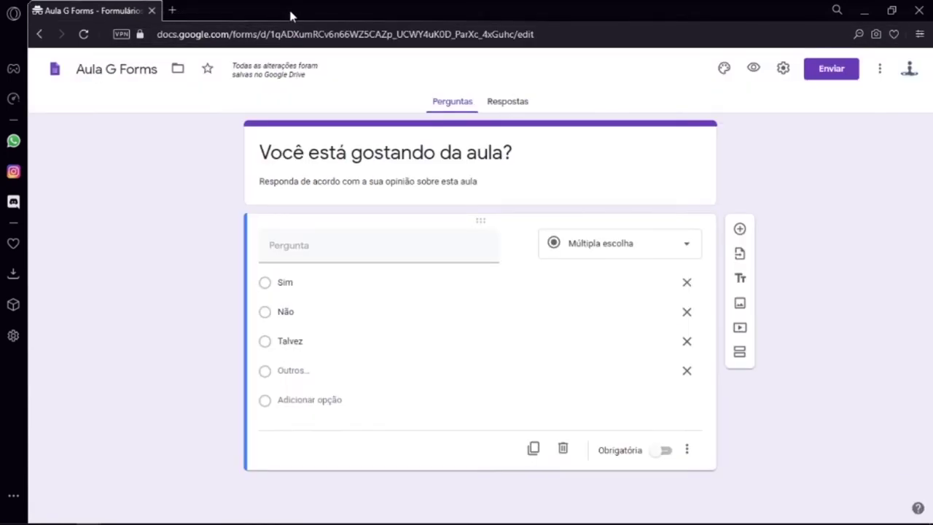
Change the question type to Resposta curta and try the sample answer "Aqui eu posso digitar para respo" in the form preview.
{"action": "left_click", "coordinate": [689, 251]}
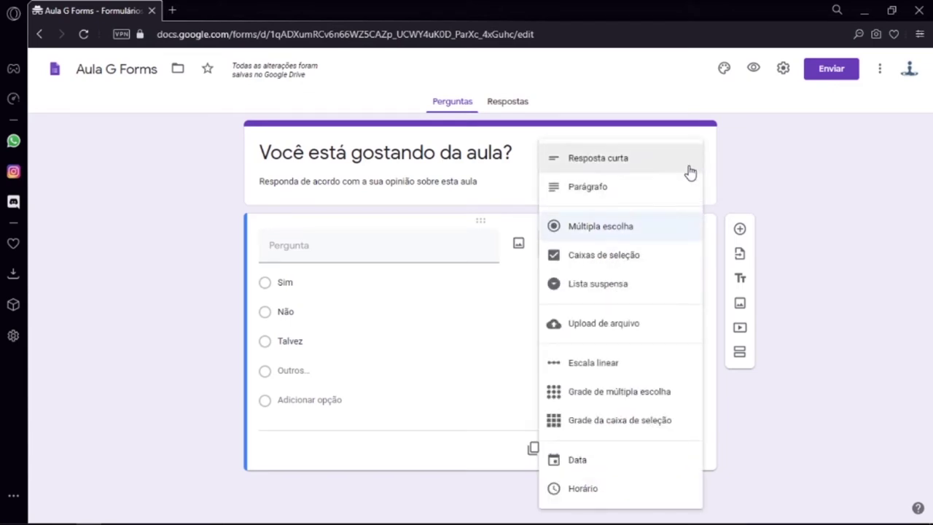
{"action": "left_click", "coordinate": [688, 168]}
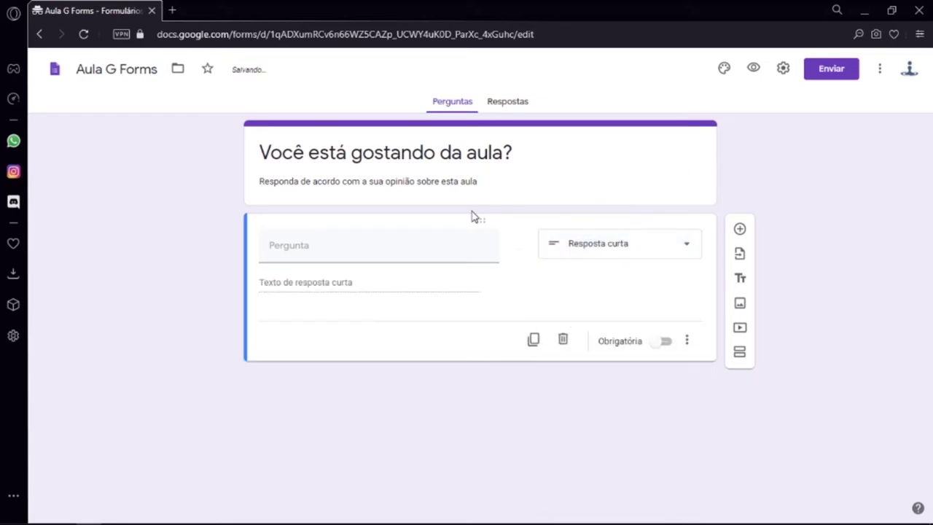
{"action": "left_click", "coordinate": [752, 68]}
{"action": "left_click", "coordinate": [373, 175]}
{"action": "type", "text": "Aqui eu posso digitar para respo"}
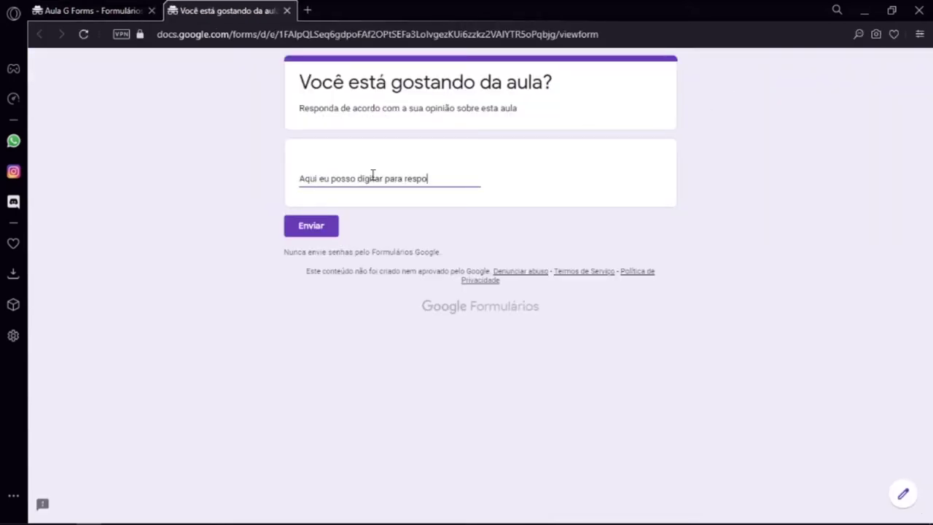
{"action": "left_click", "coordinate": [286, 11]}
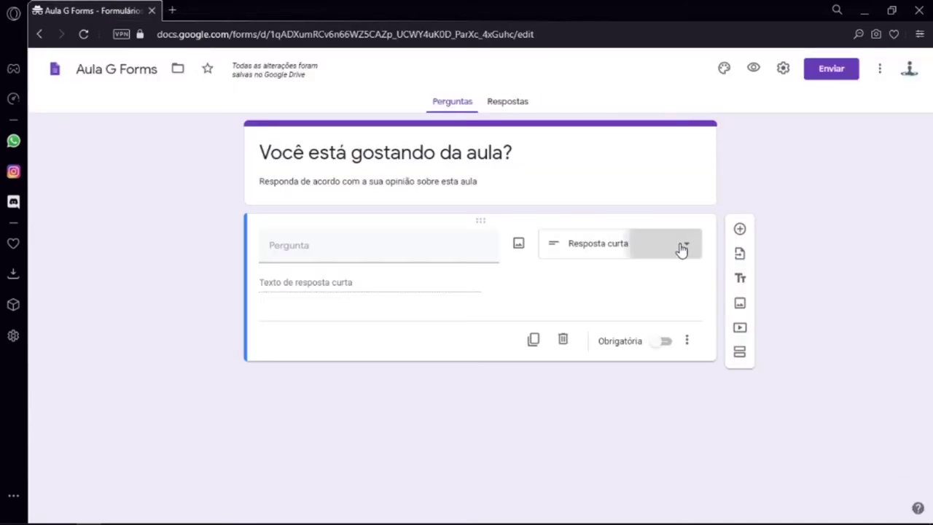
Try the question types Parágrafo and Múltipla escolha on the question.
{"action": "left_click", "coordinate": [678, 250]}
{"action": "left_click", "coordinate": [632, 191]}
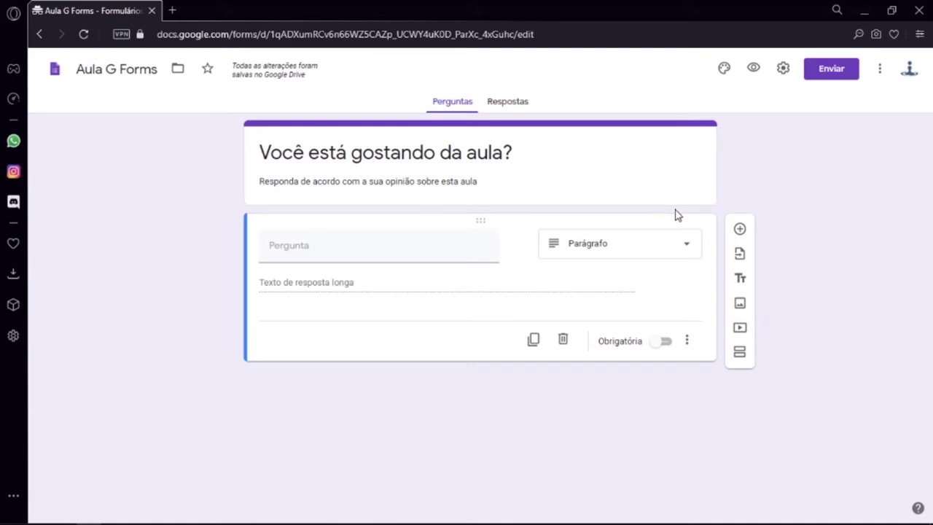
{"action": "left_click", "coordinate": [685, 247]}
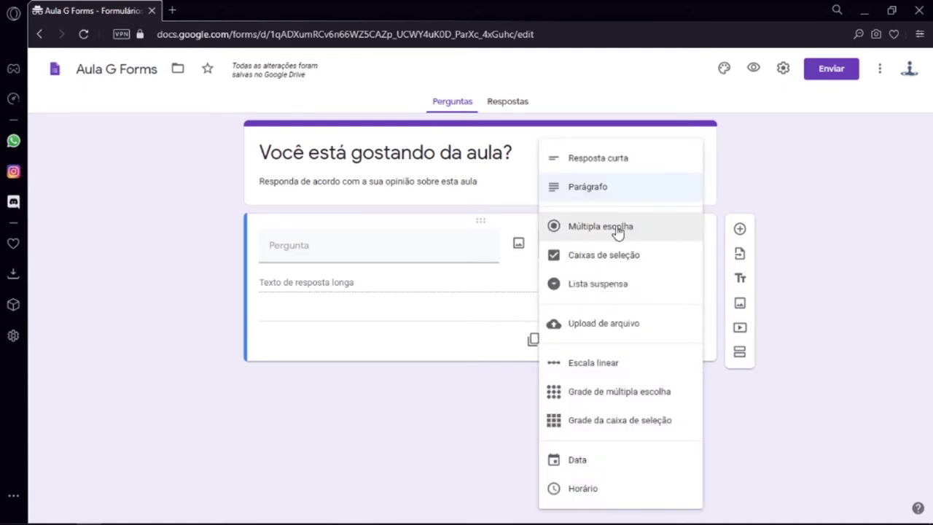
{"action": "left_click", "coordinate": [617, 228]}
Change the question type to Caixas de seleção and add the options "Sim", "não", "Talvez" and "Outro".
{"action": "left_click", "coordinate": [655, 258]}
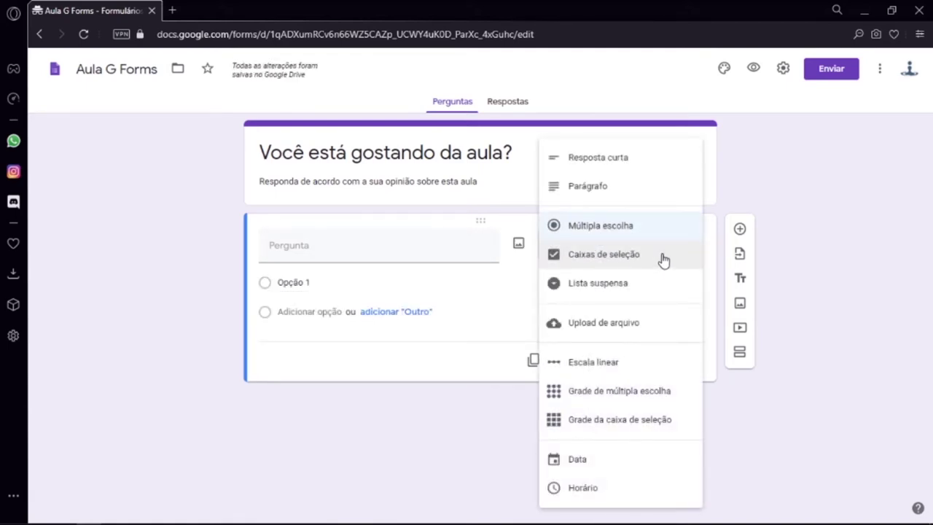
{"action": "left_click", "coordinate": [663, 260]}
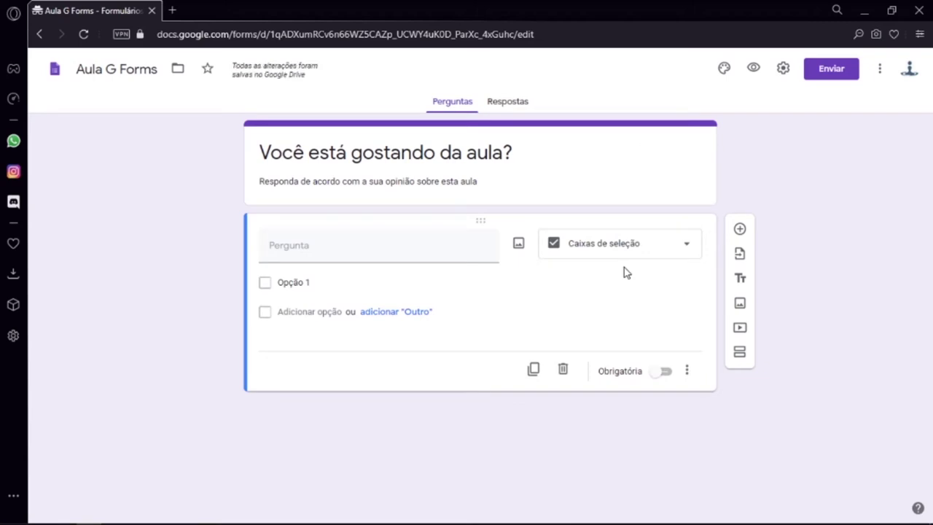
{"action": "left_click", "coordinate": [379, 283]}
{"action": "type", "text": "Sim"}
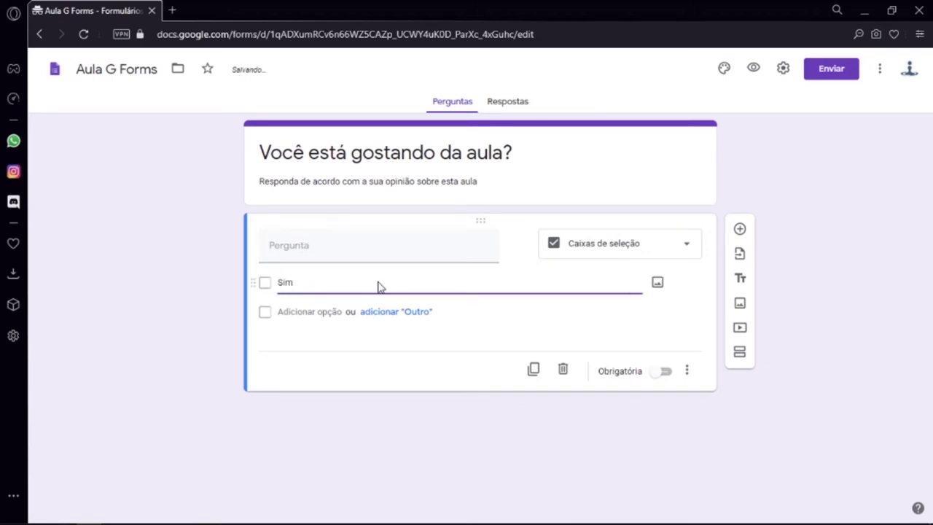
{"action": "key", "text": "Return"}
{"action": "type", "text": "não"}
{"action": "key", "text": "Return"}
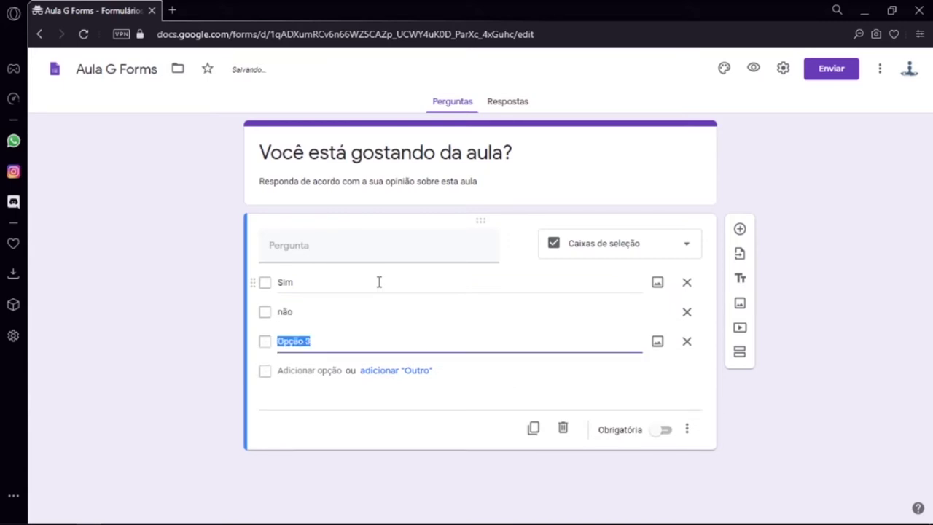
{"action": "type", "text": "Talvez"}
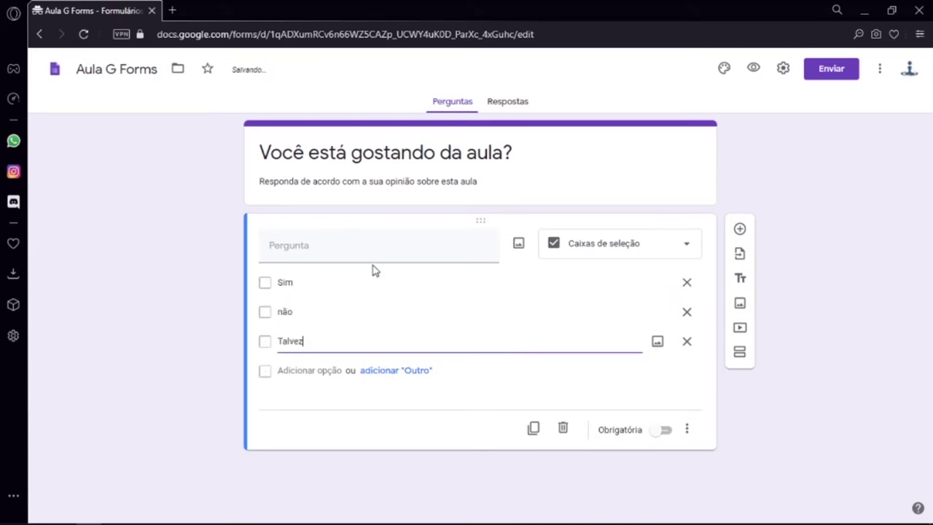
{"action": "left_click", "coordinate": [383, 369]}
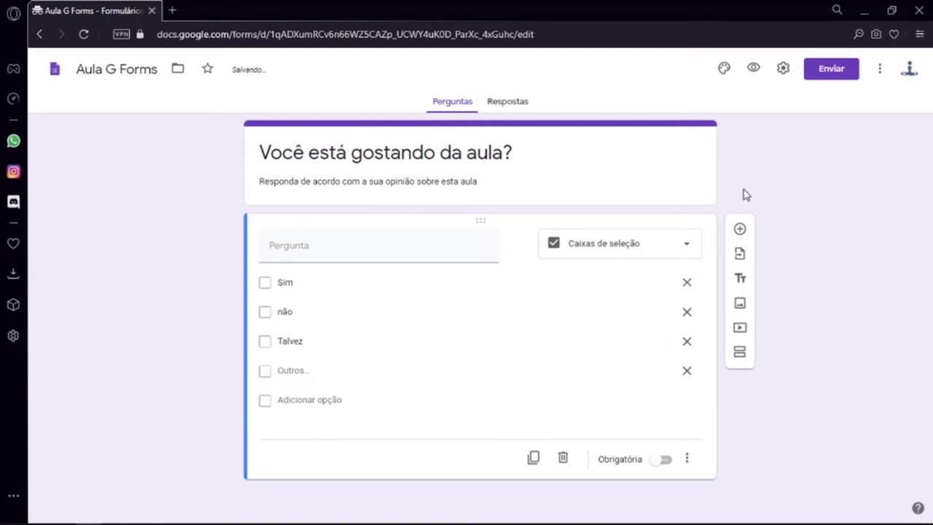
Preview the form, test selecting and clearing several checkbox answers, and return to the editor.
{"action": "left_click", "coordinate": [754, 71]}
{"action": "left_click", "coordinate": [305, 174]}
{"action": "left_click", "coordinate": [304, 195]}
{"action": "left_click", "coordinate": [304, 217]}
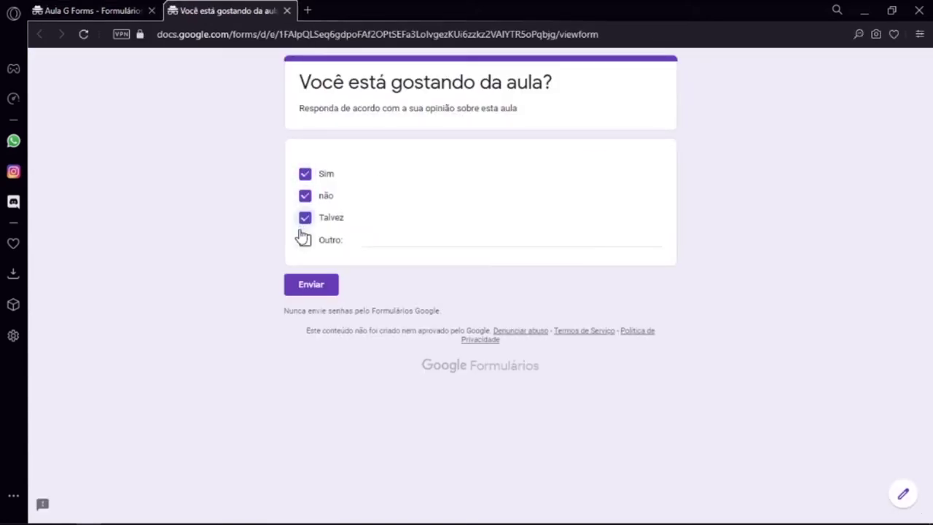
{"action": "left_click", "coordinate": [304, 239]}
{"action": "left_click", "coordinate": [305, 175]}
{"action": "left_click", "coordinate": [305, 195]}
{"action": "left_click", "coordinate": [304, 217]}
{"action": "left_click", "coordinate": [305, 240]}
{"action": "left_click", "coordinate": [304, 174]}
{"action": "left_click", "coordinate": [304, 196]}
{"action": "left_click", "coordinate": [305, 218]}
{"action": "key", "text": "ctrl+w"}
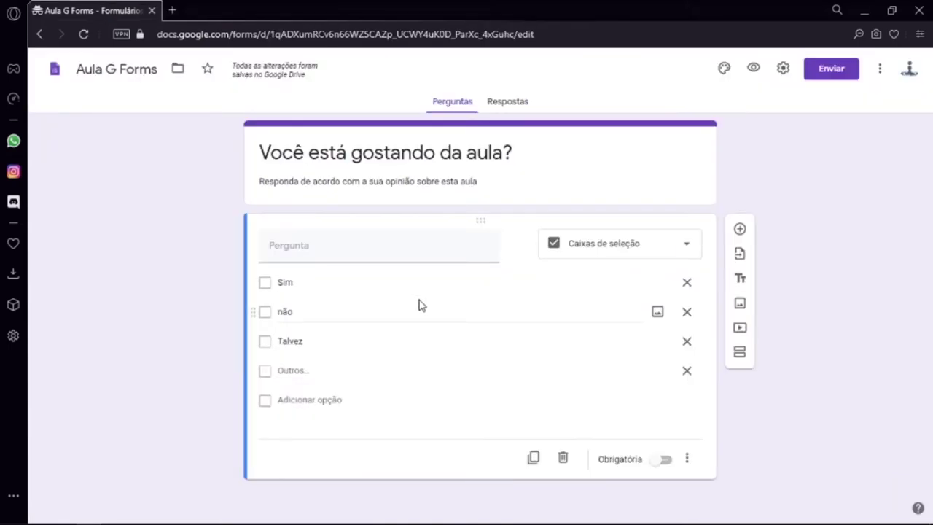
Change the question type to Lista suspensa.
{"action": "left_click", "coordinate": [686, 244]}
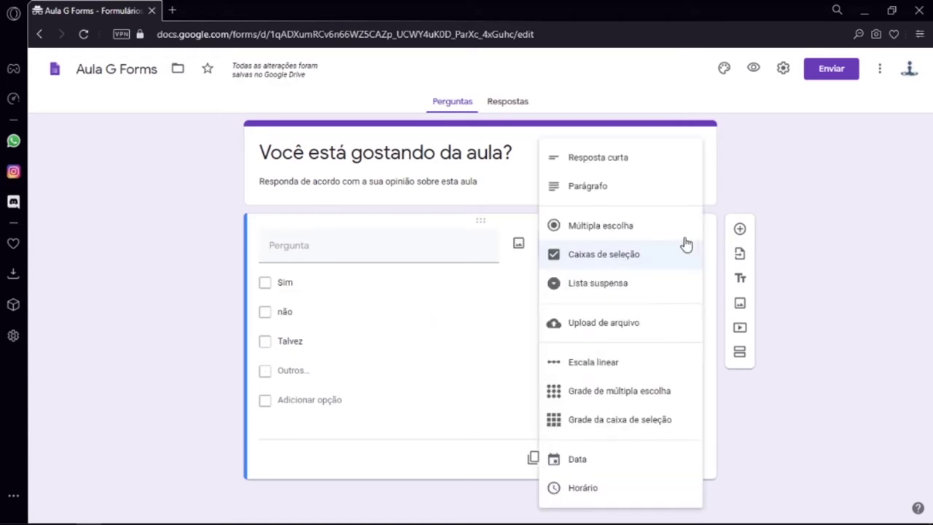
{"action": "left_click", "coordinate": [625, 293]}
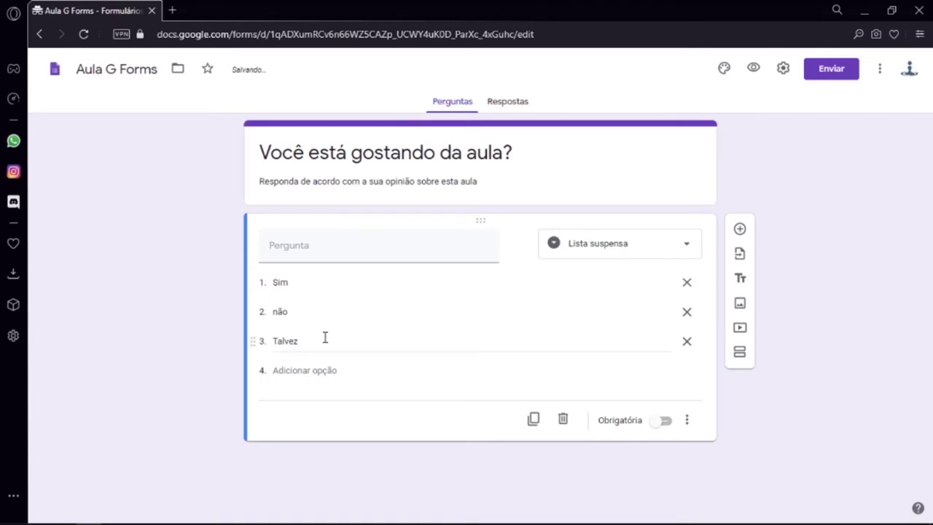
Preview the form, test the dropdown by choosing "Sim", and return to the editor.
{"action": "left_click", "coordinate": [755, 73]}
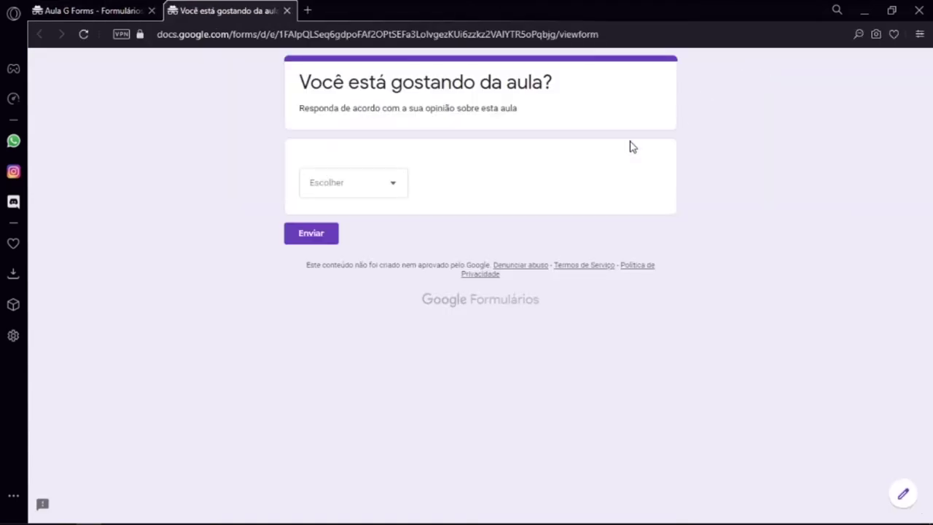
{"action": "left_click", "coordinate": [387, 183]}
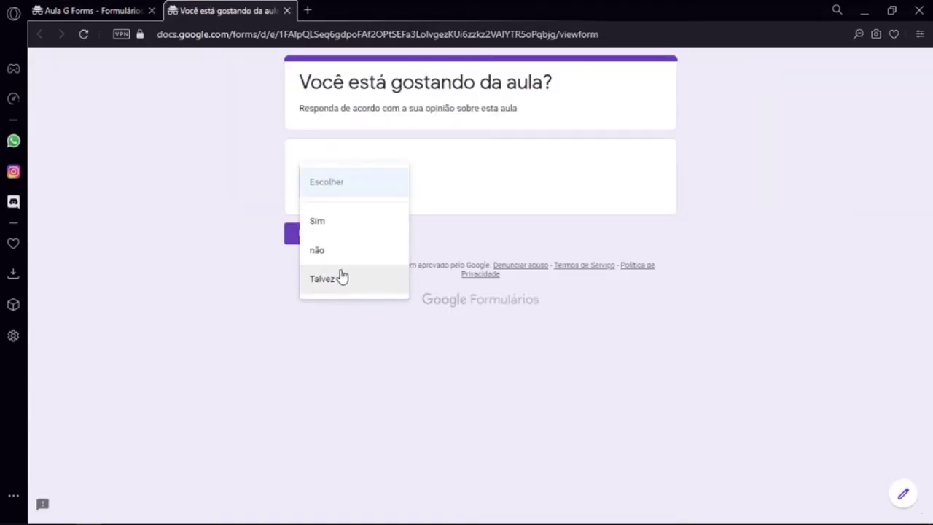
{"action": "left_click", "coordinate": [355, 225]}
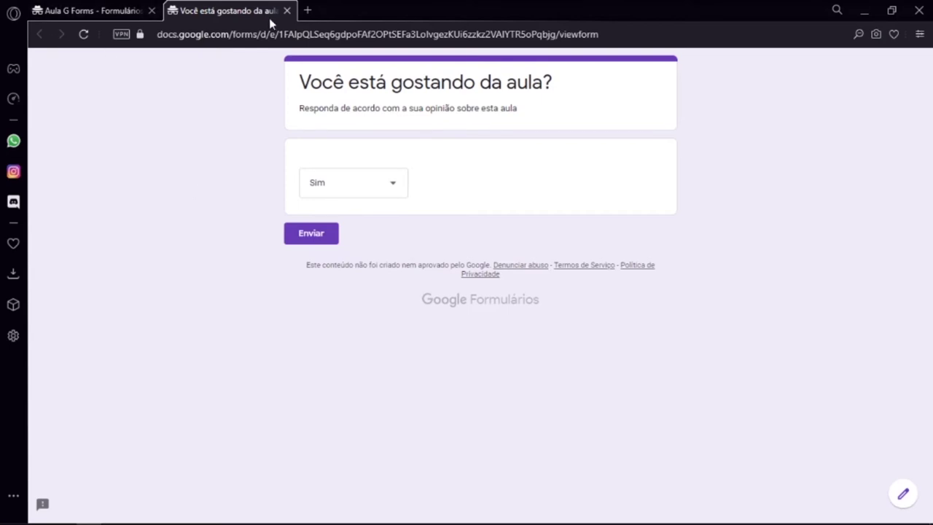
{"action": "left_click", "coordinate": [286, 10]}
Change the question type to Upload de arquivo and allow only the file types Documento, PDF and Apresentação.
{"action": "left_click", "coordinate": [666, 252]}
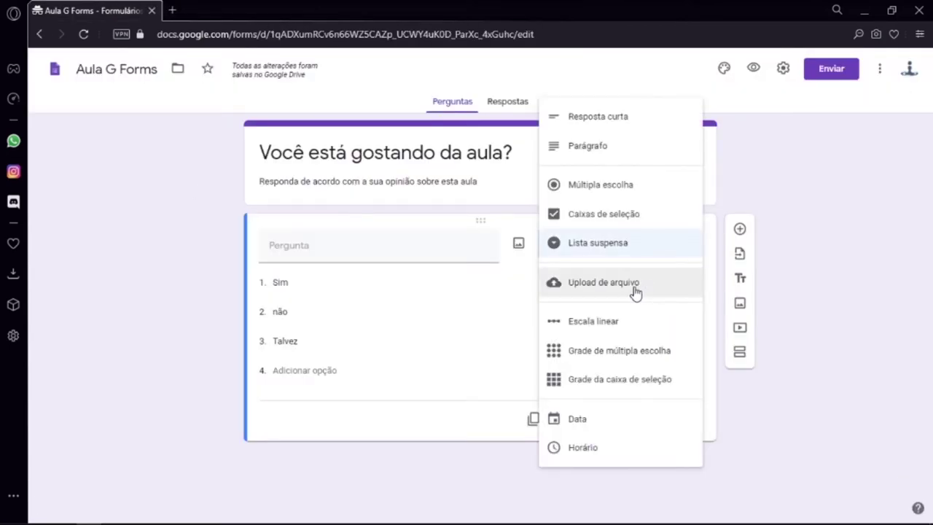
{"action": "left_click", "coordinate": [635, 290]}
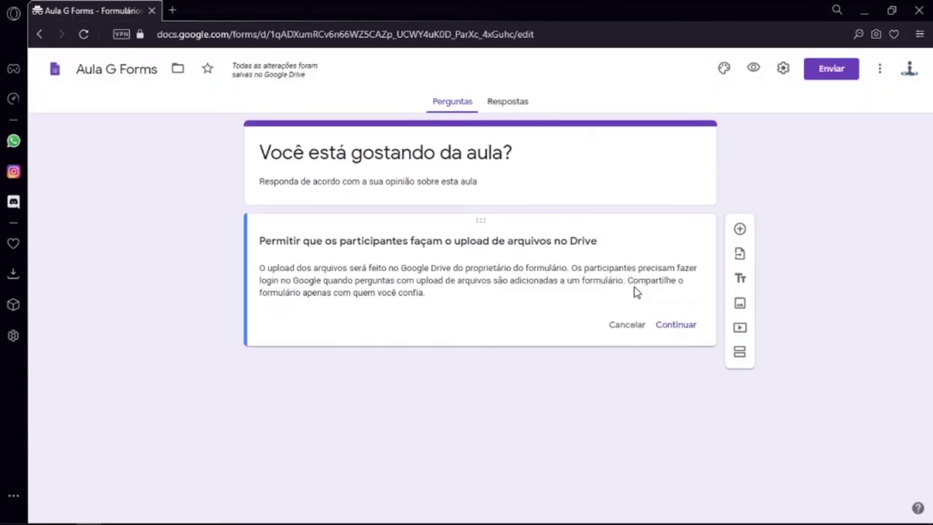
{"action": "left_click", "coordinate": [673, 324]}
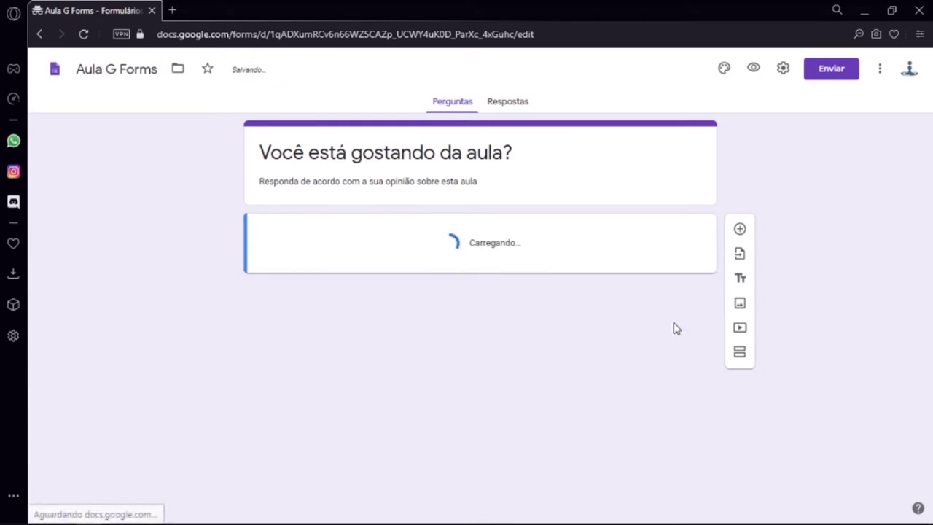
{"action": "left_click", "coordinate": [494, 290]}
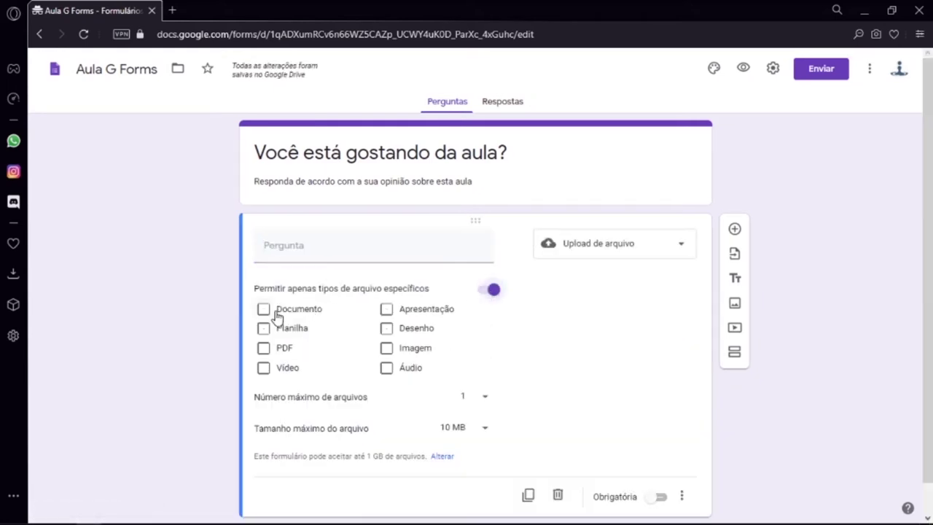
{"action": "left_click", "coordinate": [263, 347]}
{"action": "left_click", "coordinate": [263, 309]}
{"action": "left_click", "coordinate": [387, 309]}
{"action": "scroll", "coordinate": [474, 298], "scroll_direction": "down", "scroll_amount": 1}
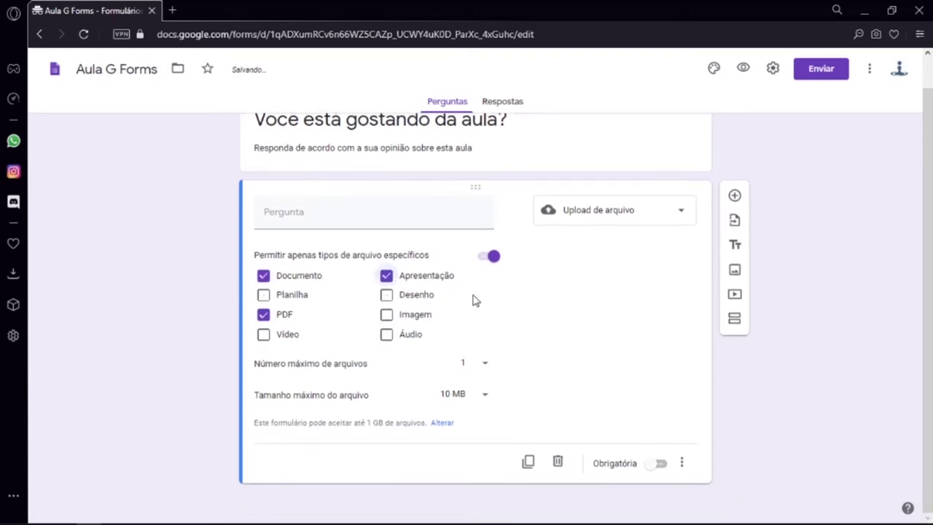
Look at the choices for the maximum number of files and the maximum file size.
{"action": "left_click", "coordinate": [485, 370]}
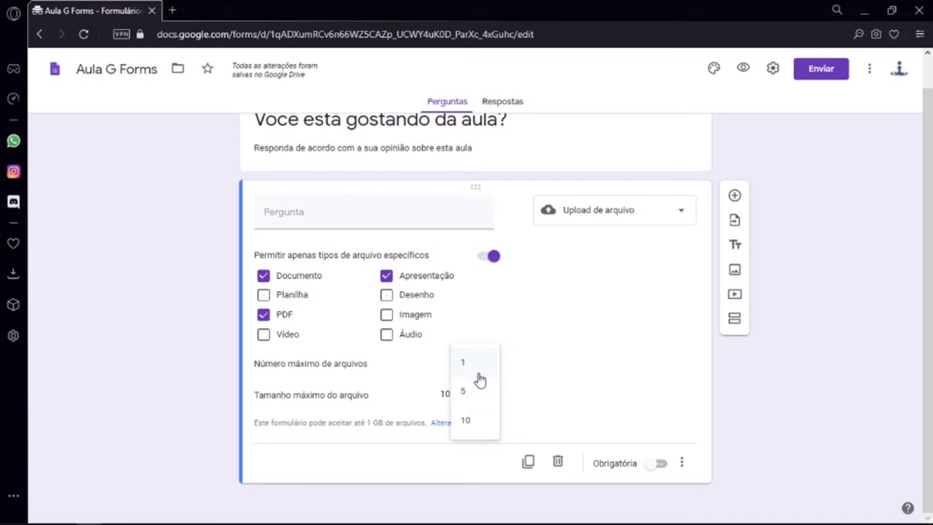
{"action": "left_click", "coordinate": [494, 359]}
{"action": "left_click", "coordinate": [483, 399]}
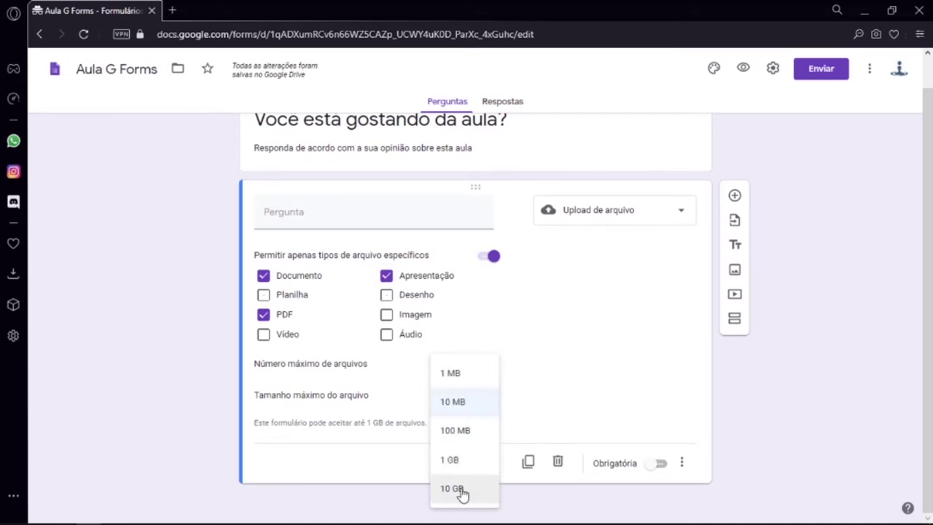
{"action": "left_click", "coordinate": [541, 366]}
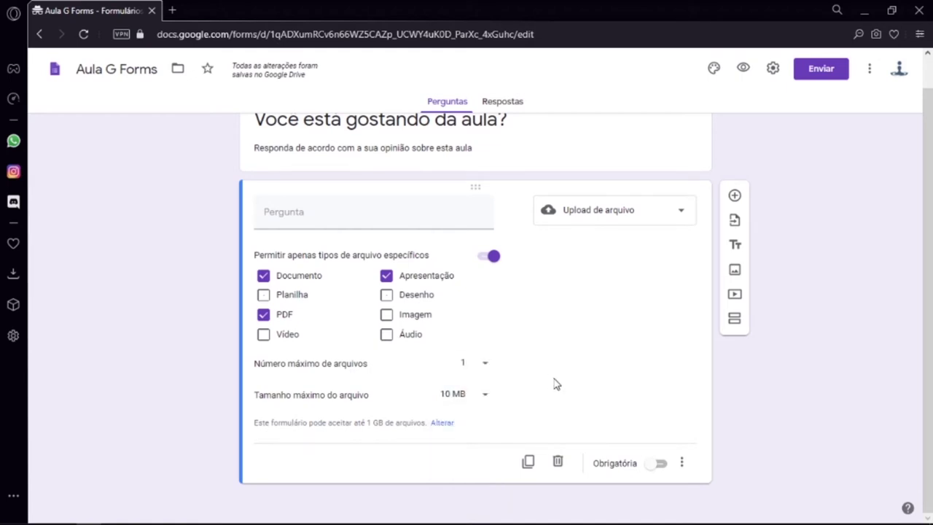
Preview the file upload question, look at its upload and Meu Drive file sources, and return to the editor.
{"action": "left_click", "coordinate": [744, 69]}
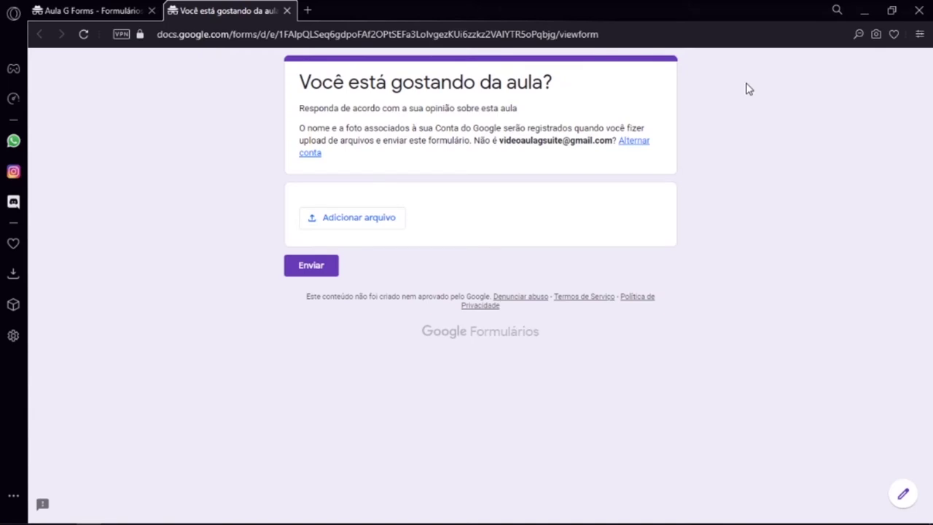
{"action": "left_click", "coordinate": [370, 219]}
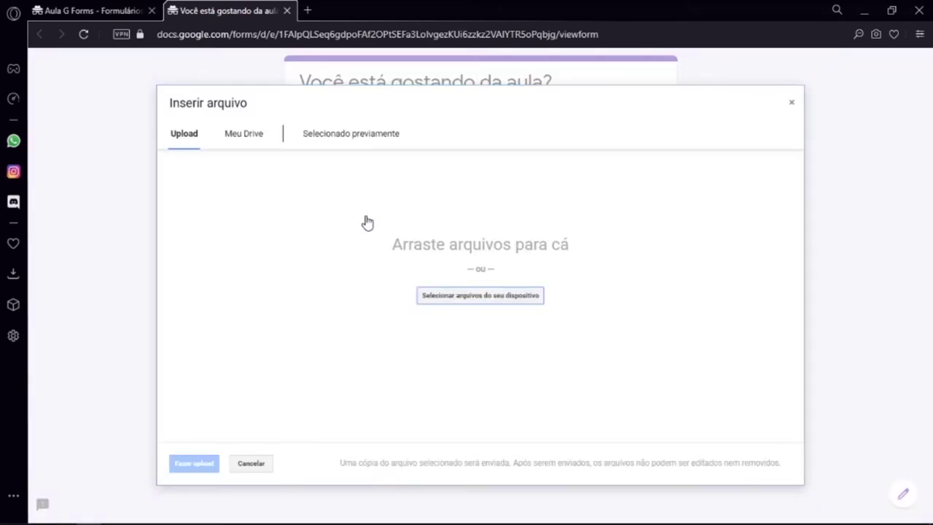
{"action": "left_click", "coordinate": [239, 139]}
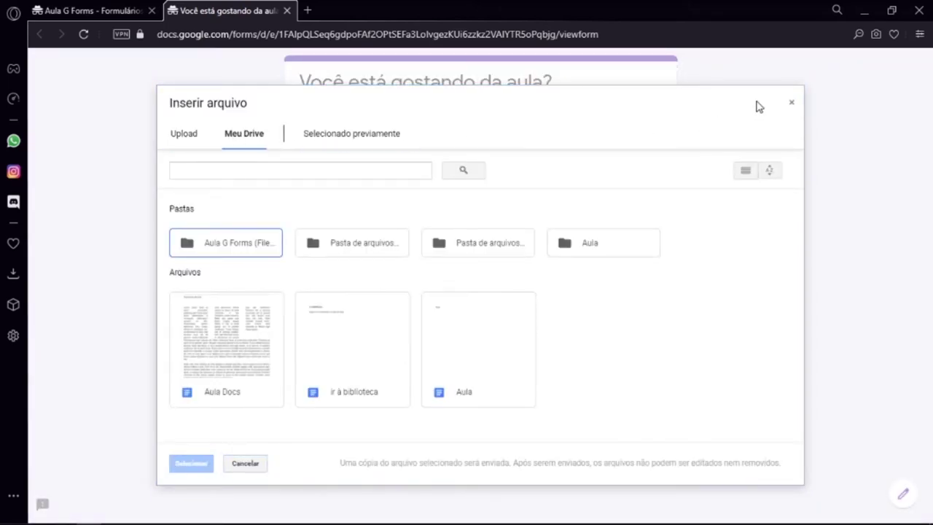
{"action": "left_click", "coordinate": [792, 105]}
{"action": "left_click", "coordinate": [286, 10]}
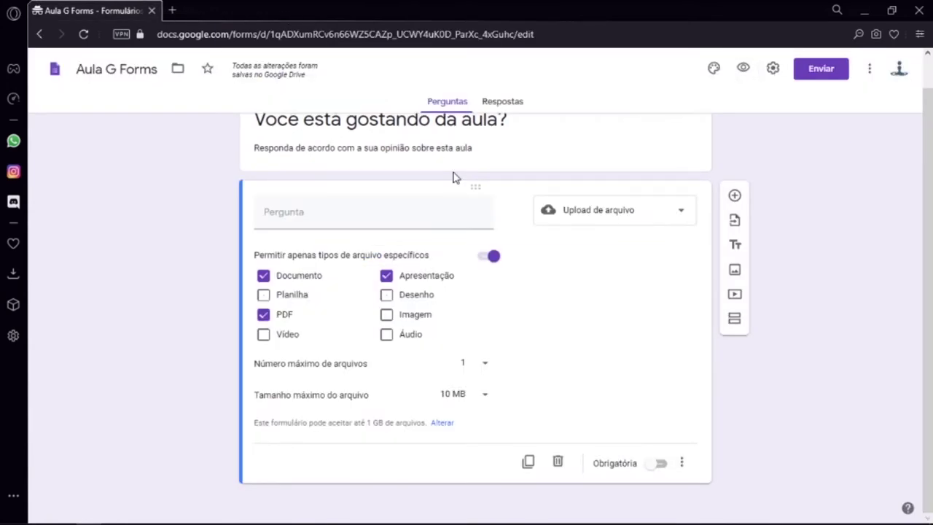
Change the question type to Escala linear, running from 1 to 6 with the end labels "Nem um pouco" and "Demais!".
{"action": "left_click", "coordinate": [599, 211]}
{"action": "left_click", "coordinate": [610, 288]}
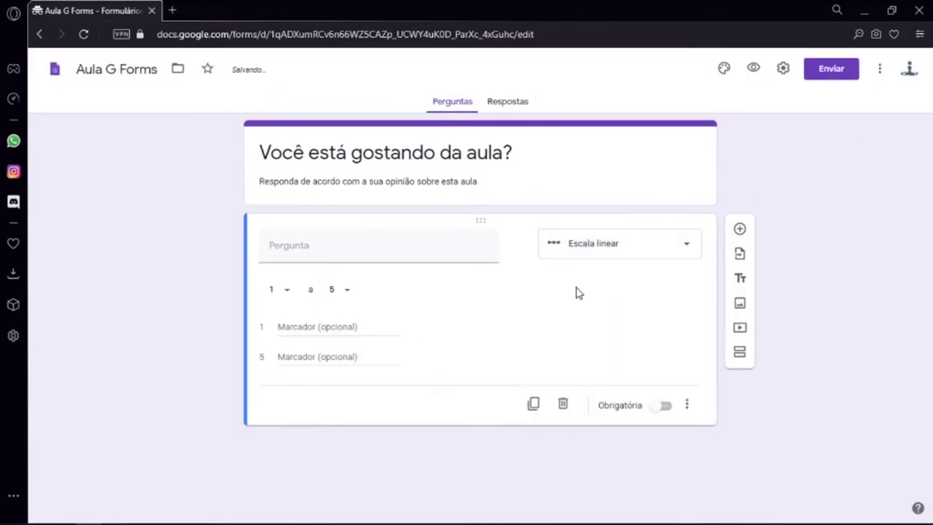
{"action": "left_click", "coordinate": [286, 291]}
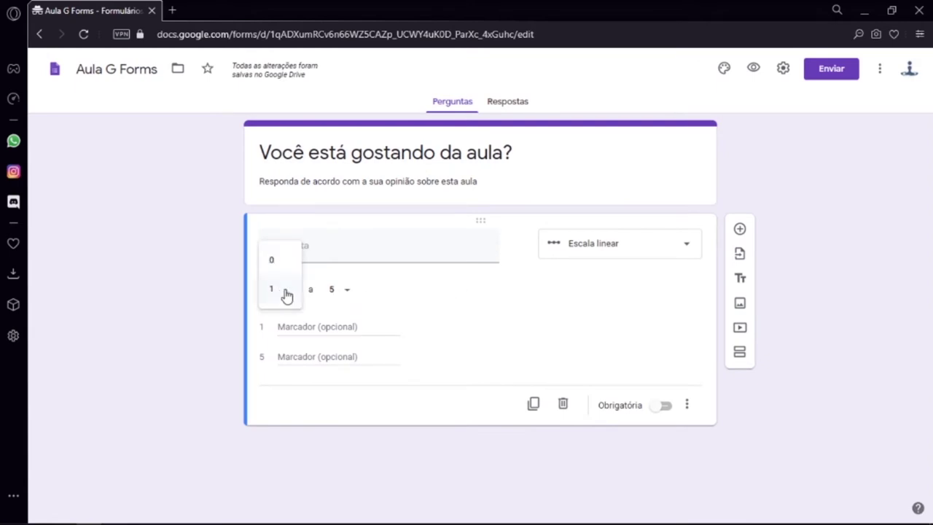
{"action": "left_click", "coordinate": [341, 289]}
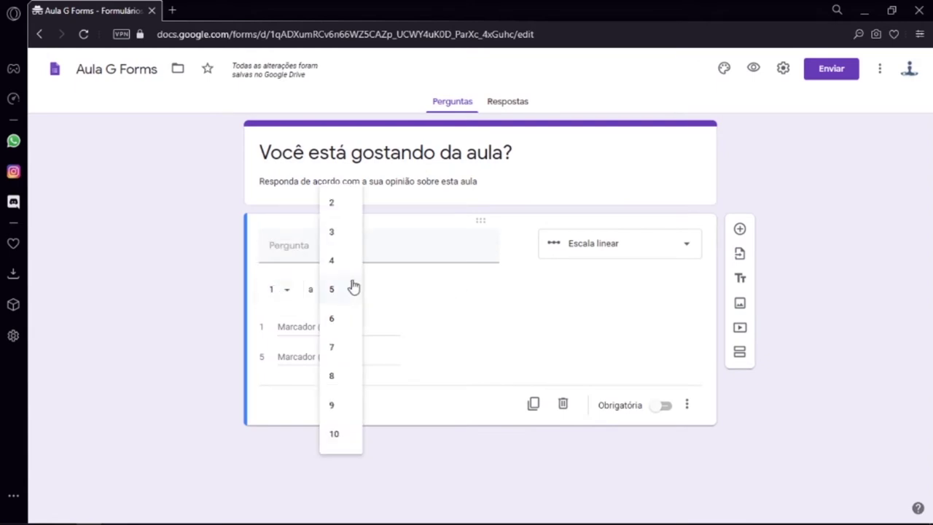
{"action": "left_click", "coordinate": [337, 320]}
{"action": "left_click", "coordinate": [339, 322]}
{"action": "type", "text": "Nem um pouco"}
{"action": "left_click", "coordinate": [323, 356]}
{"action": "type", "text": "Demais!"}
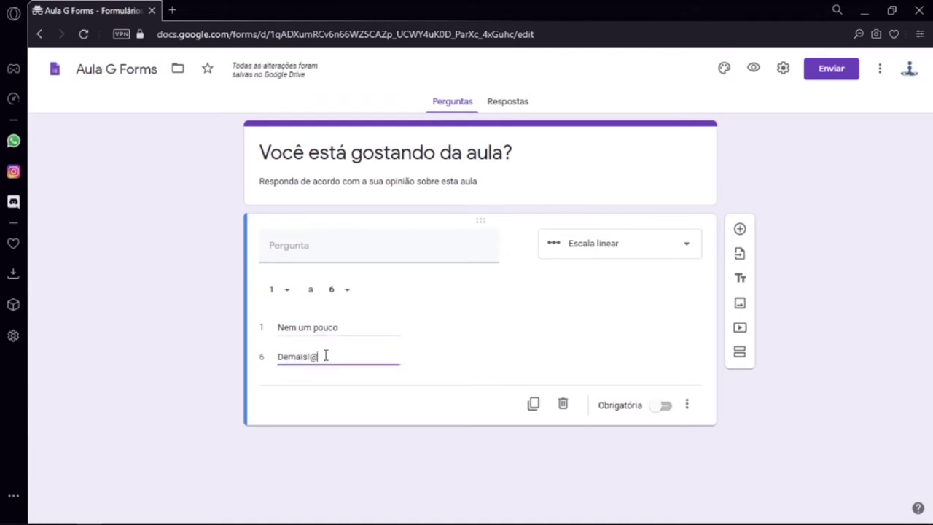
Preview the linear scale, test selecting ratings and clearing the selection, and return to the editor.
{"action": "left_click", "coordinate": [752, 68]}
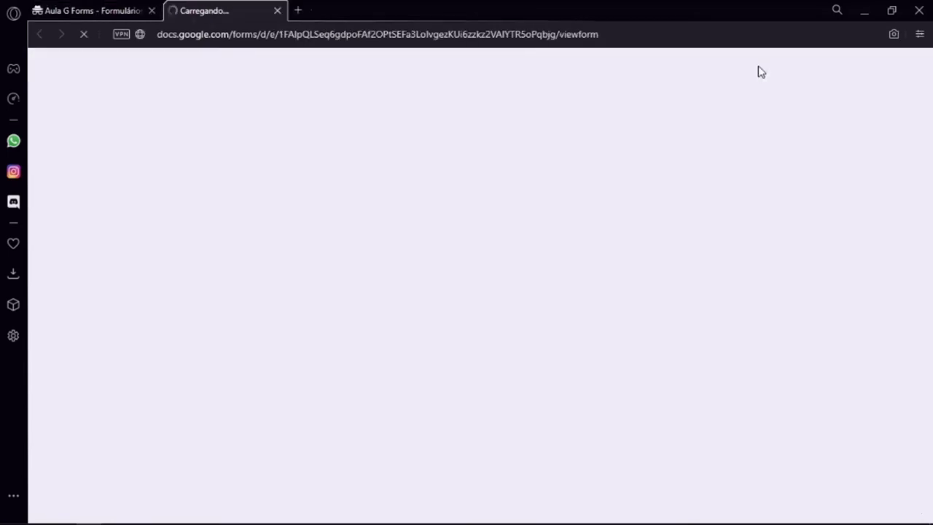
{"action": "left_click", "coordinate": [406, 203]}
{"action": "left_click", "coordinate": [547, 204]}
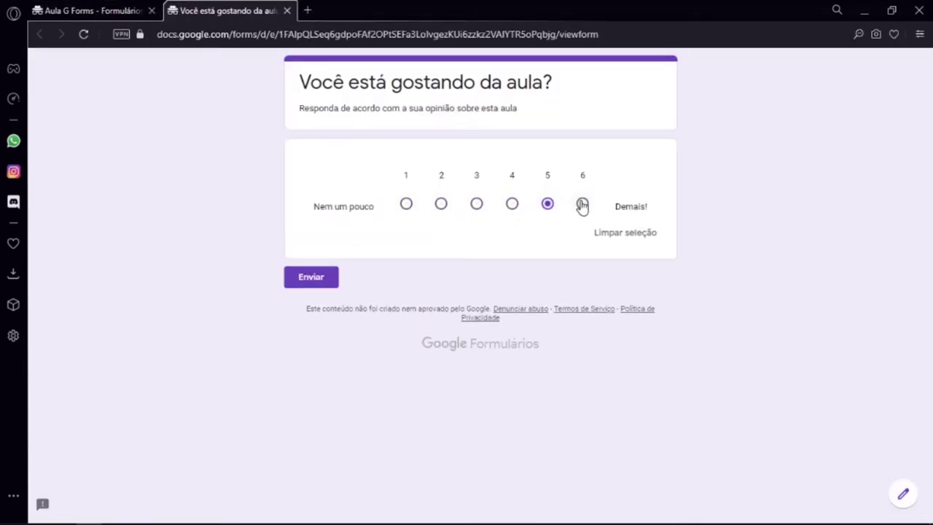
{"action": "left_click", "coordinate": [616, 232]}
{"action": "left_click", "coordinate": [287, 10]}
Change the question type to Grade de múltipla escolha with four rows and five columns, keeping the default names.
{"action": "left_click", "coordinate": [647, 315]}
{"action": "left_click", "coordinate": [341, 306]}
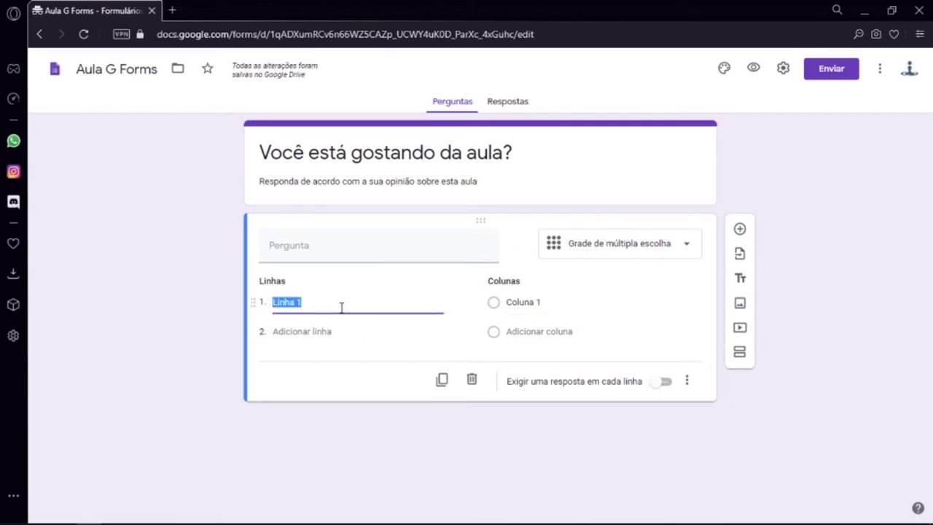
{"action": "key", "text": "Return"}
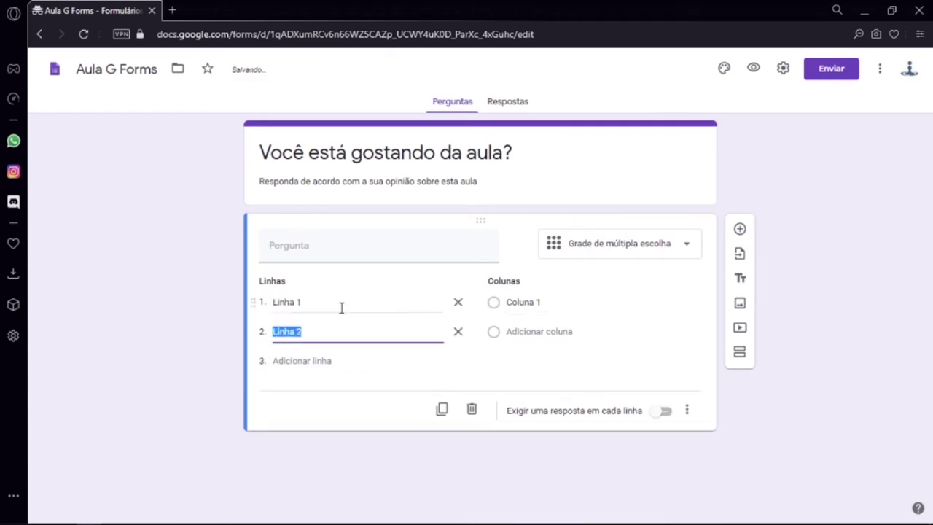
{"action": "key", "text": "Return"}
{"action": "key", "text": "Return"}
{"action": "left_click", "coordinate": [492, 303]}
{"action": "left_click", "coordinate": [494, 333]}
{"action": "key", "text": "Return"}
{"action": "key", "text": "Return"}
{"action": "key", "text": "Return"}
Preview the multiple-choice grid, test selecting answers in its rows, and return to the editor.
{"action": "left_click", "coordinate": [745, 70]}
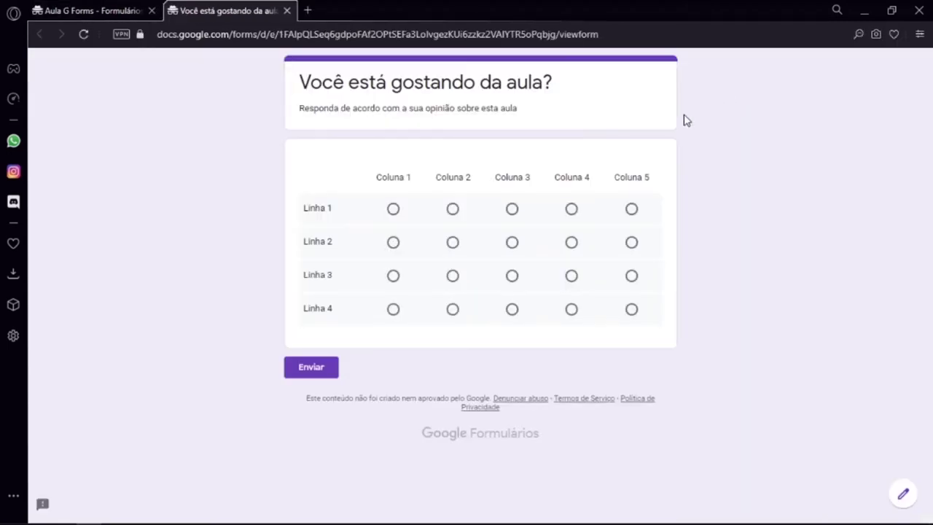
{"action": "left_click", "coordinate": [393, 208]}
{"action": "left_click", "coordinate": [511, 242]}
{"action": "left_click", "coordinate": [571, 275]}
{"action": "left_click", "coordinate": [571, 309]}
{"action": "left_click", "coordinate": [631, 309]}
{"action": "key", "text": "ctrl+w"}
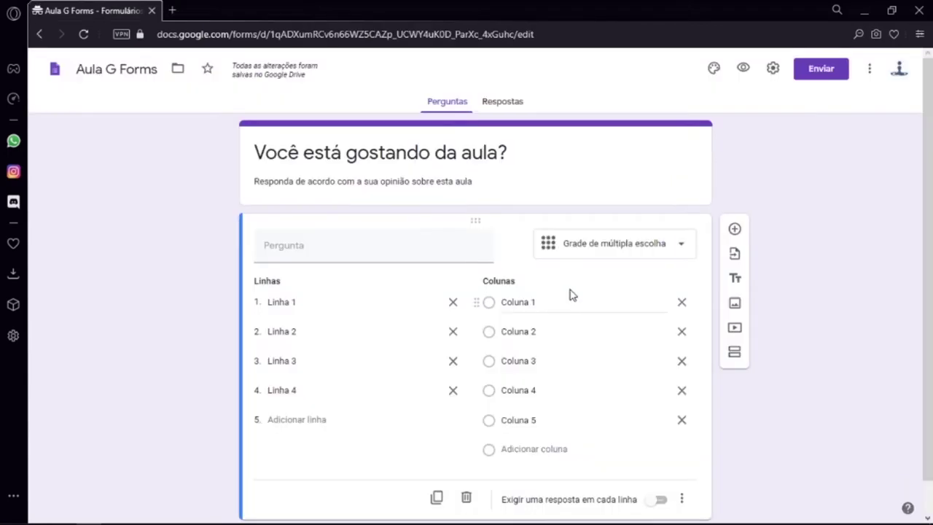
Change the question type to Grade da caixa de seleção and test ticking several boxes per row in the form preview.
{"action": "left_click", "coordinate": [639, 250]}
{"action": "left_click", "coordinate": [650, 352]}
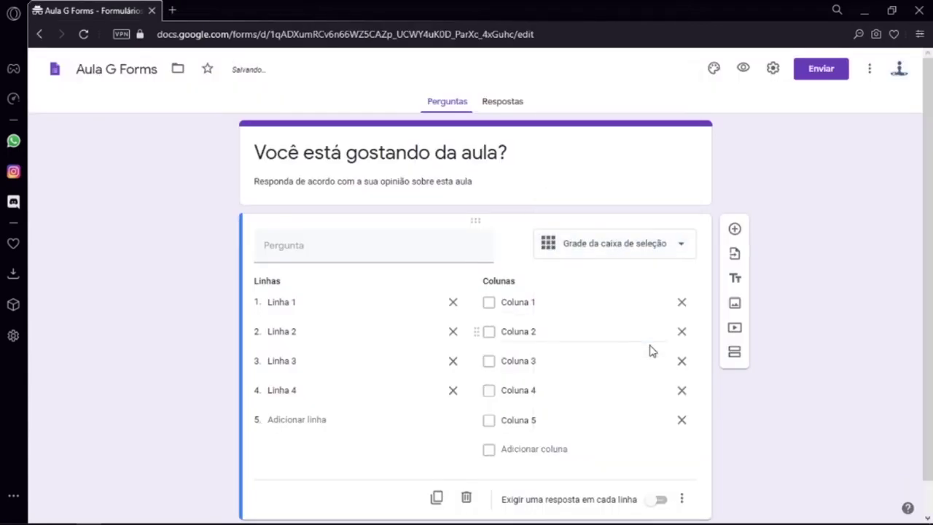
{"action": "left_click", "coordinate": [743, 68]}
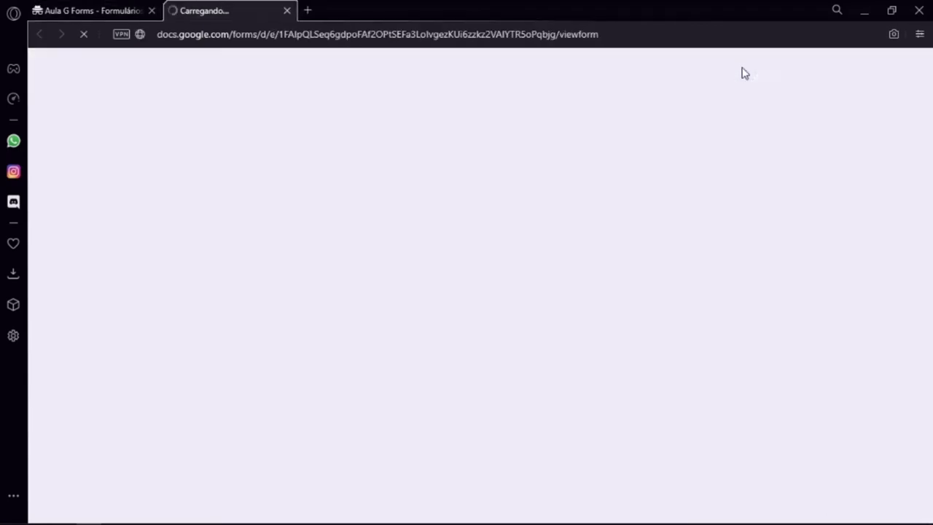
{"action": "left_click", "coordinate": [393, 209]}
{"action": "left_click", "coordinate": [511, 209]}
{"action": "left_click", "coordinate": [571, 209]}
{"action": "left_click", "coordinate": [453, 242]}
{"action": "left_click", "coordinate": [631, 242]}
{"action": "left_click", "coordinate": [630, 309]}
{"action": "left_click", "coordinate": [511, 309]}
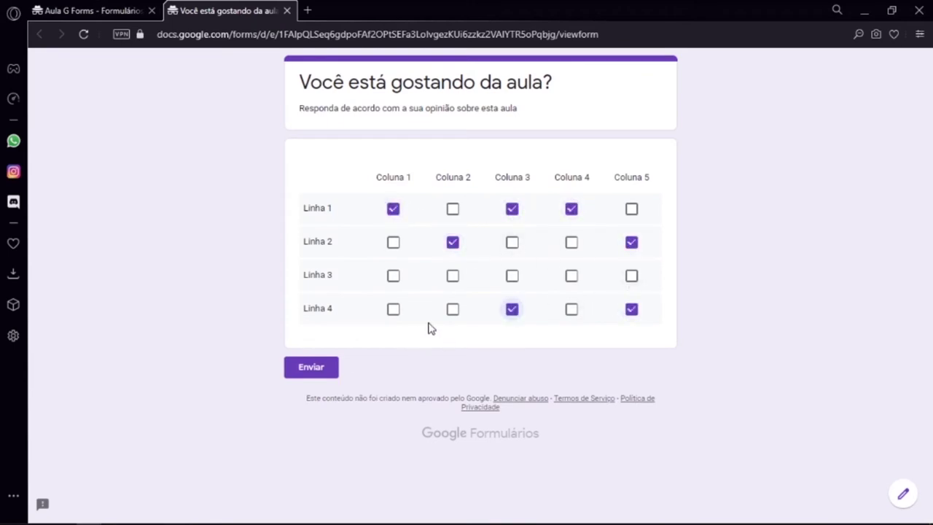
{"action": "left_click", "coordinate": [288, 10]}
Change the question type to Data and test it in the form preview with the date 01/12/2020, leaving without submitting.
{"action": "left_click", "coordinate": [677, 256]}
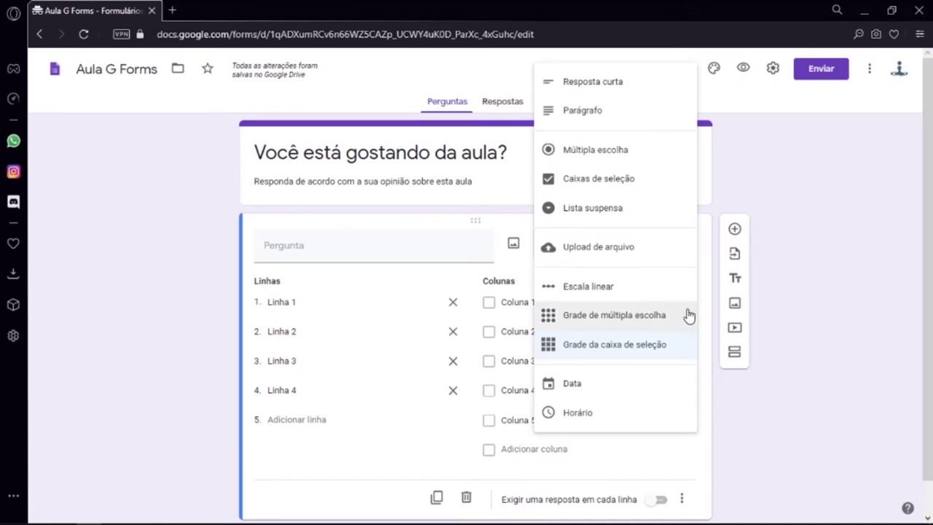
{"action": "left_click", "coordinate": [612, 380]}
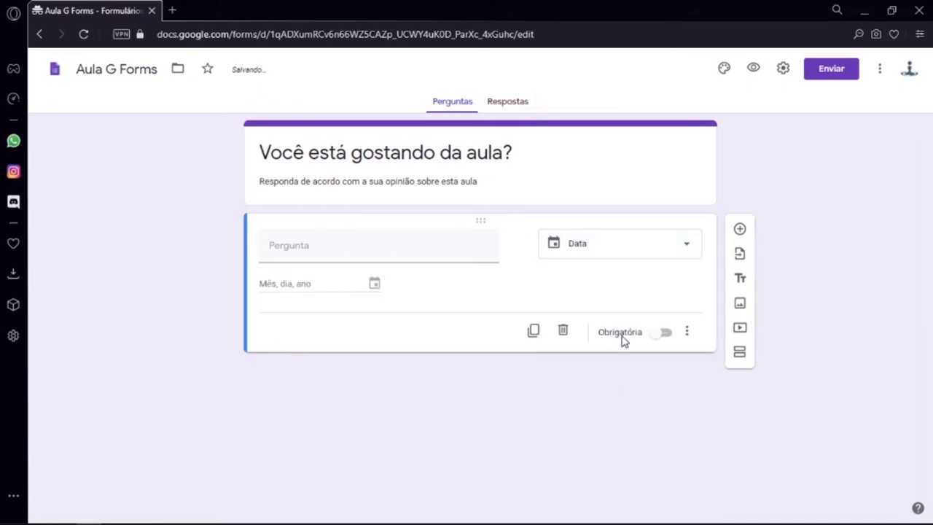
{"action": "left_click", "coordinate": [750, 73]}
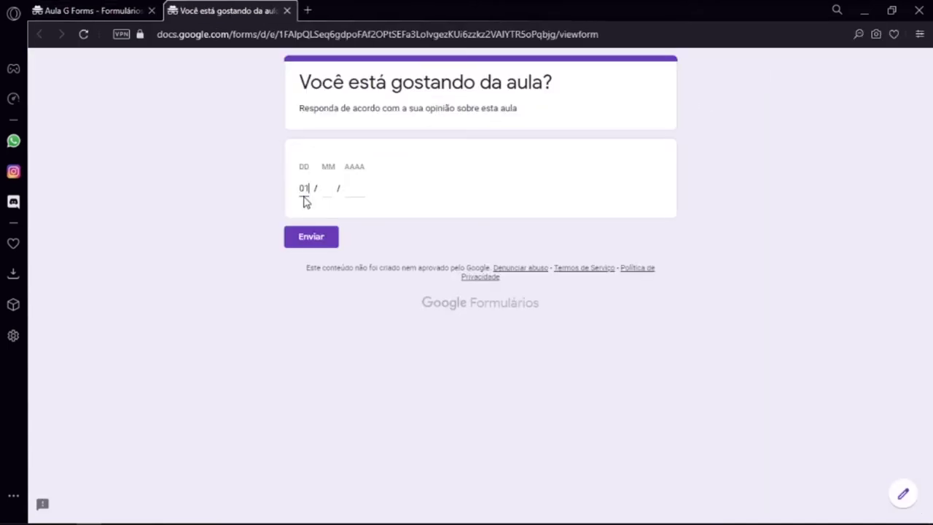
{"action": "left_click", "coordinate": [303, 198]}
{"action": "type", "text": "01"}
{"action": "left_click", "coordinate": [330, 188]}
{"action": "type", "text": "1"}
{"action": "left_click", "coordinate": [286, 11]}
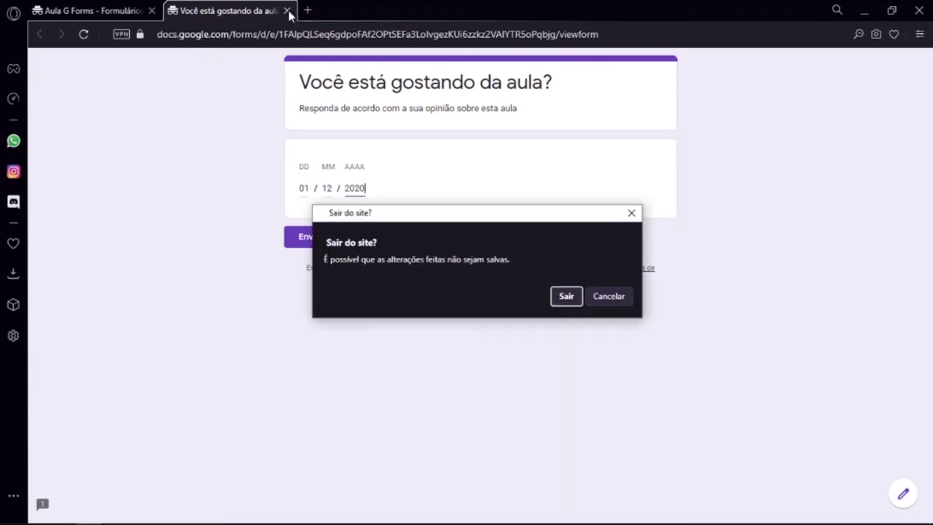
{"action": "left_click", "coordinate": [562, 293]}
Change the question type to Horário and test it in the form preview with the time 17:45, leaving without submitting.
{"action": "left_click", "coordinate": [612, 244]}
{"action": "left_click", "coordinate": [582, 412]}
{"action": "left_click", "coordinate": [752, 68]}
{"action": "left_click", "coordinate": [310, 190]}
{"action": "type", "text": "17"}
{"action": "key", "text": "Tab"}
{"action": "type", "text": "45"}
{"action": "left_click", "coordinate": [286, 10]}
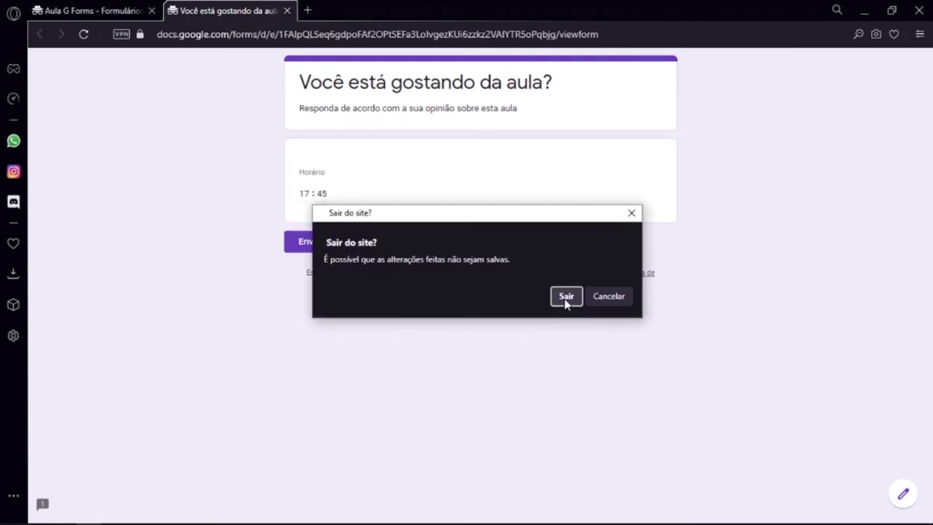
{"action": "left_click", "coordinate": [563, 295]}
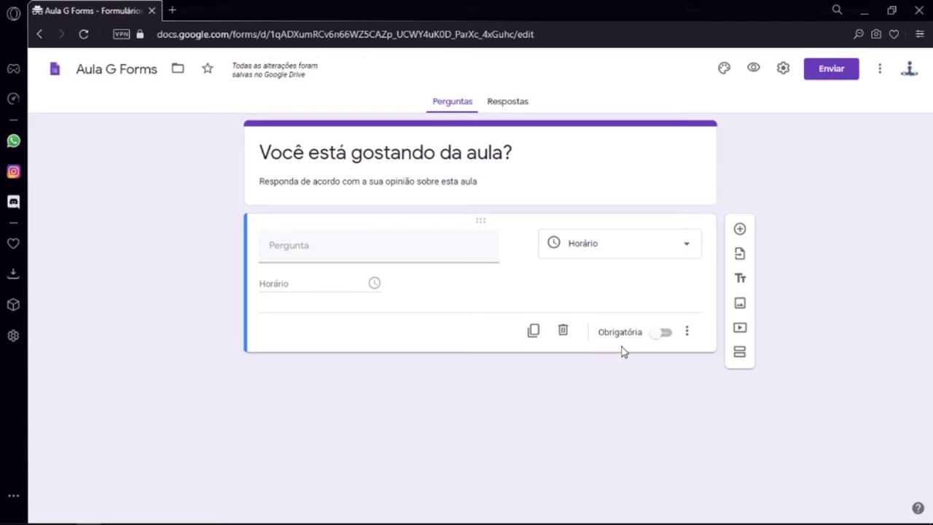
Make the Horário question mandatory.
{"action": "left_click", "coordinate": [665, 332]}
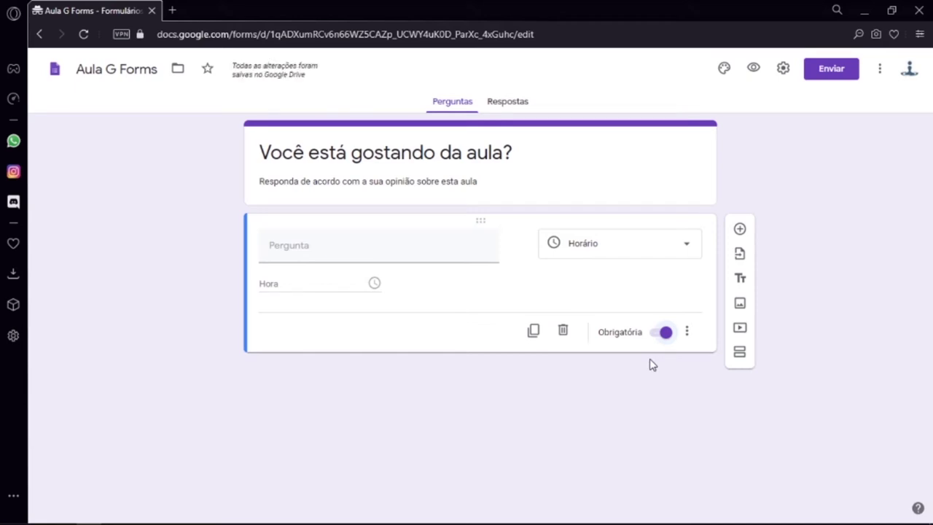
Add a new question below the time question and title it "segunda pergunta".
{"action": "left_click", "coordinate": [740, 229]}
{"action": "type", "text": "segunda pergun"}
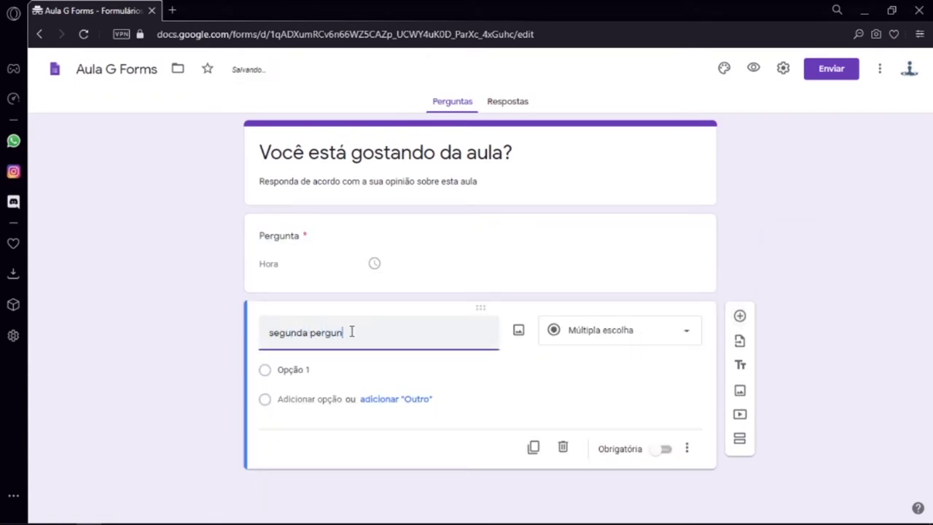
{"action": "type", "text": "ta"}
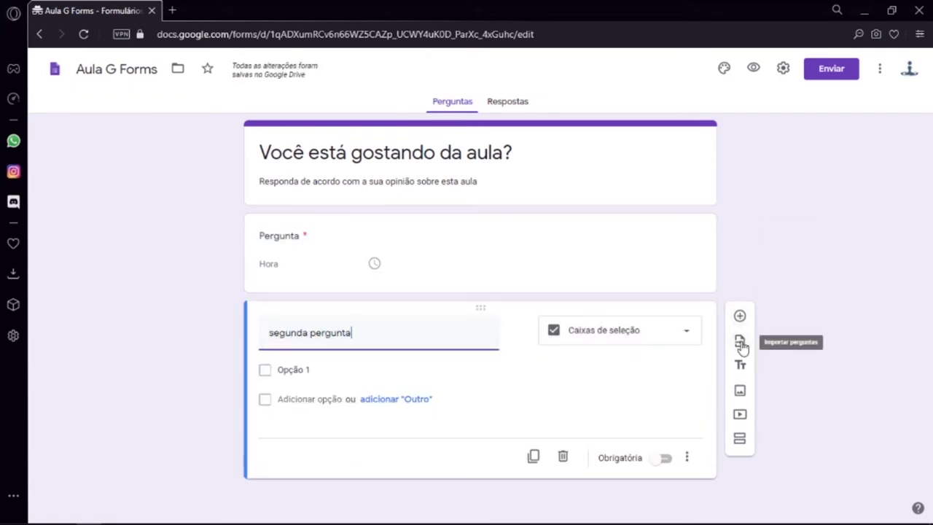
Import the untitled multiple-choice question from the Primeiro Forms form and title it "Pergunta Importada".
{"action": "left_click", "coordinate": [740, 343]}
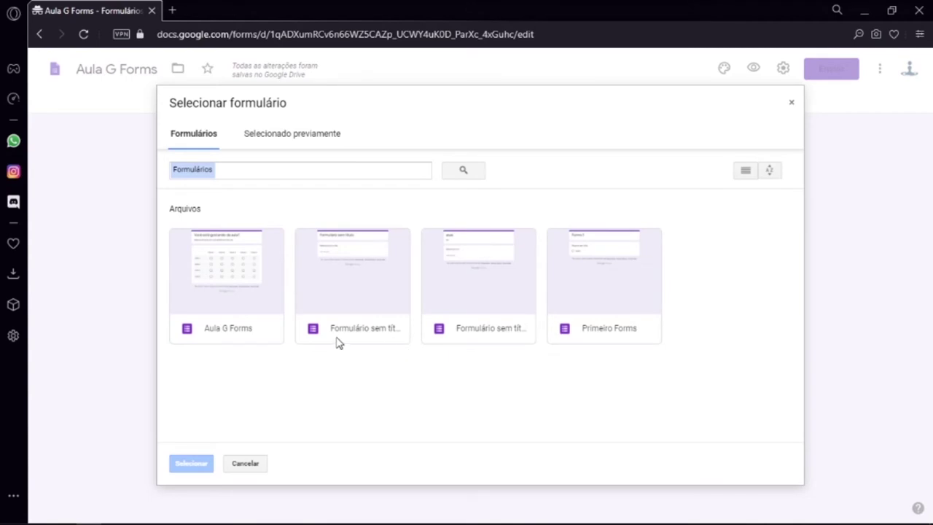
{"action": "left_click", "coordinate": [615, 289]}
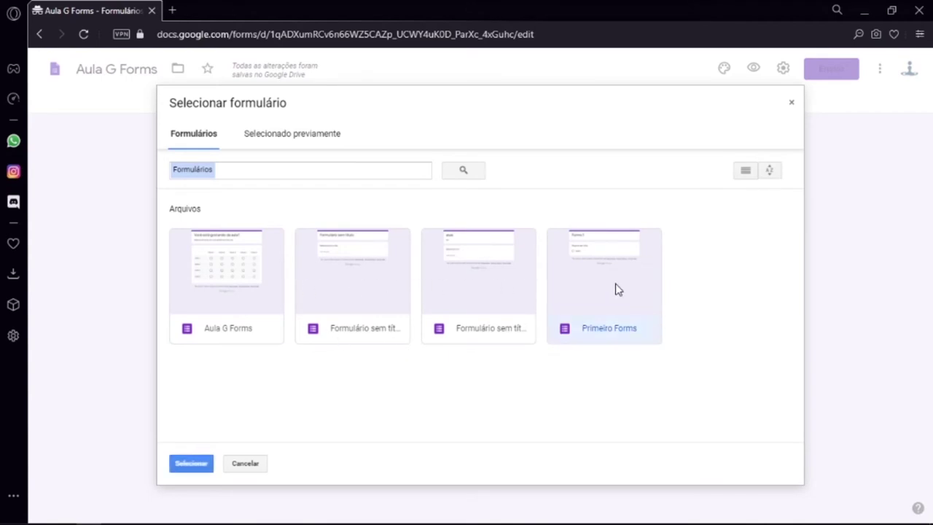
{"action": "left_click", "coordinate": [191, 462]}
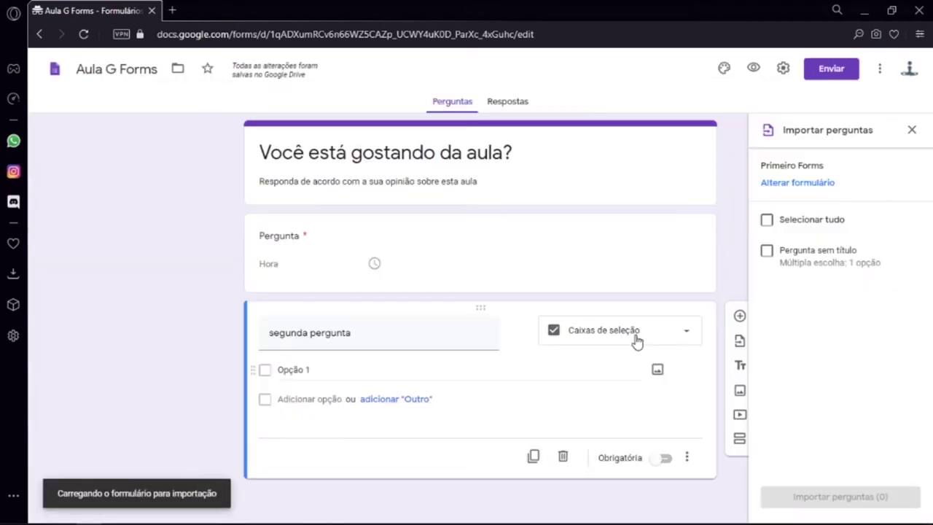
{"action": "left_click", "coordinate": [768, 251]}
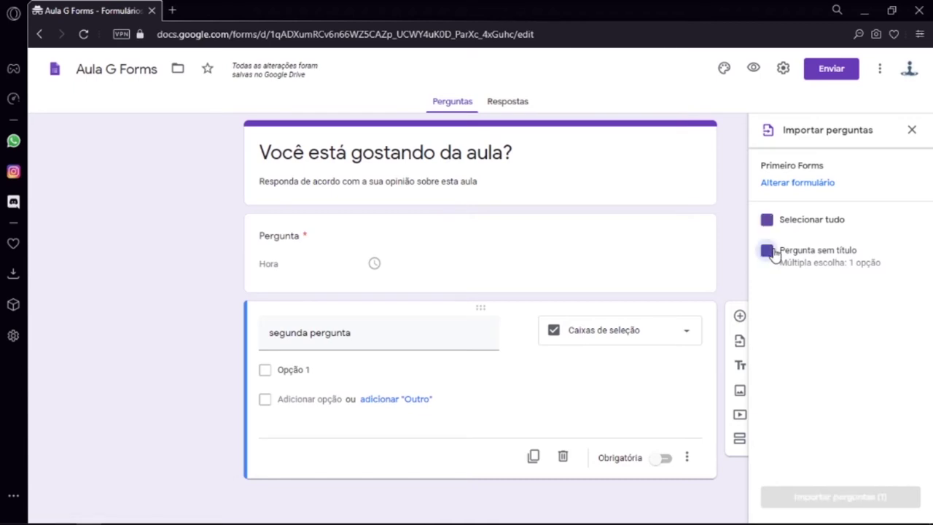
{"action": "left_click", "coordinate": [815, 507]}
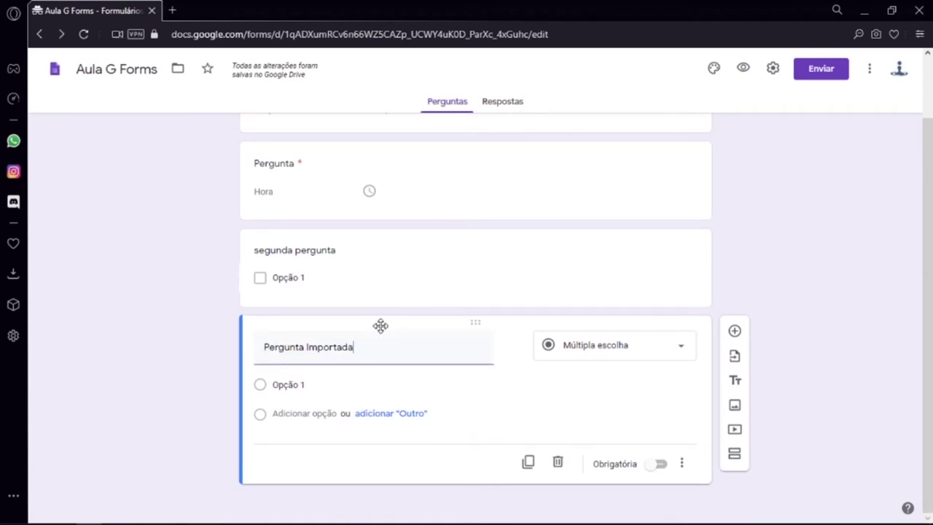
Add a title block below the imported question reading "A partir daqui, entraremos nas questões de química.".
{"action": "left_click", "coordinate": [735, 383]}
{"action": "type", "text": "A partir daqui, entraremos nas questões de qui"}
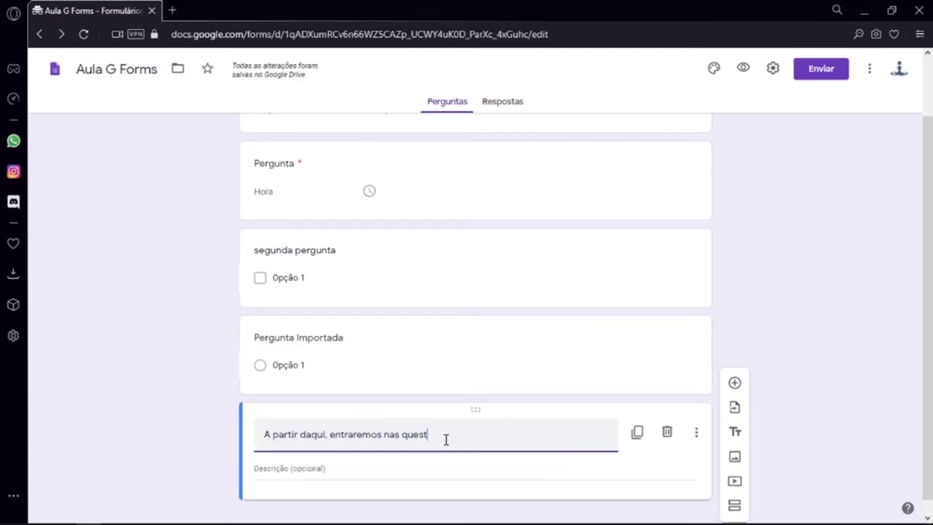
{"action": "left_click", "coordinate": [206, 437]}
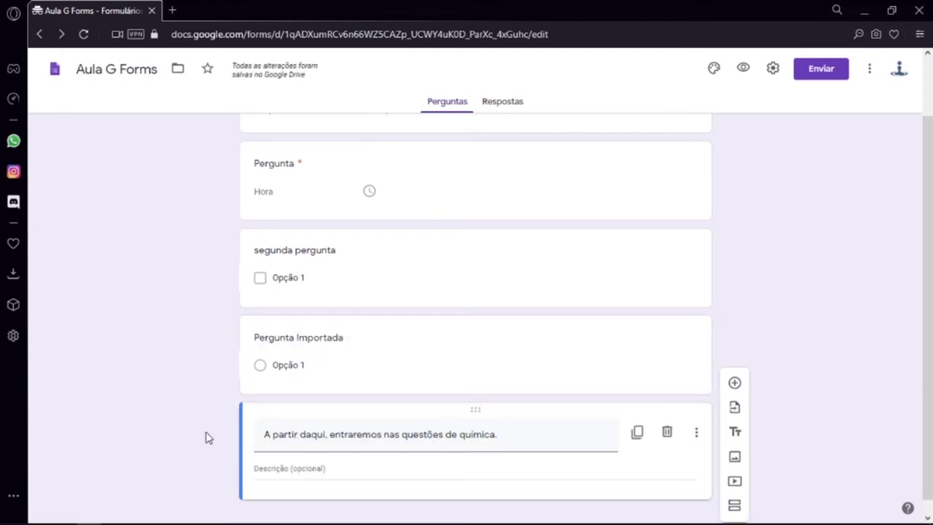
Begin inserting an image and look through the camera, URL, Fotos and Google Drive sources, blocking camera access.
{"action": "left_click", "coordinate": [734, 458]}
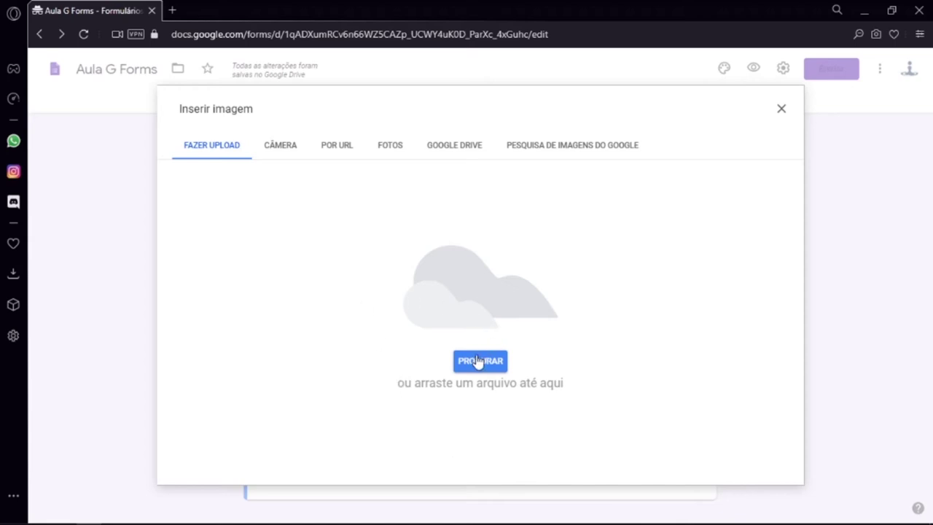
{"action": "left_click", "coordinate": [280, 153]}
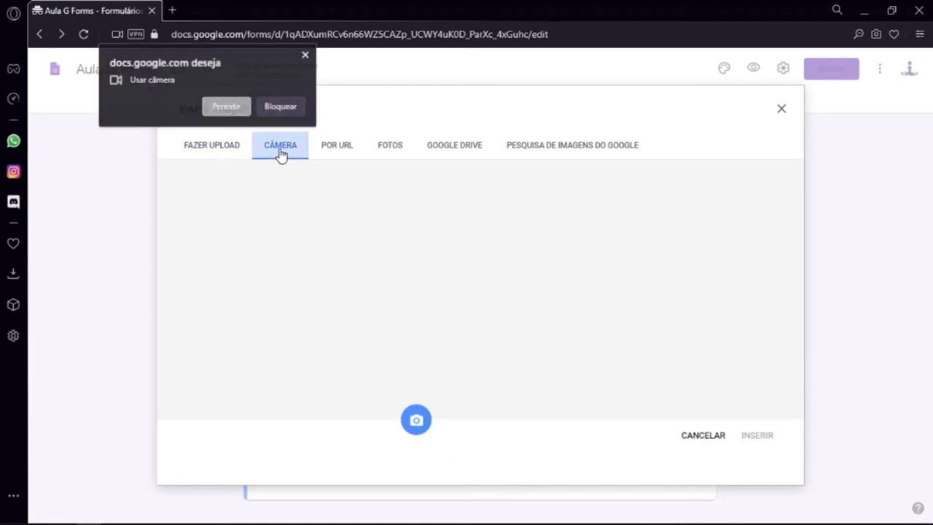
{"action": "left_click", "coordinate": [300, 107]}
{"action": "left_click", "coordinate": [345, 152]}
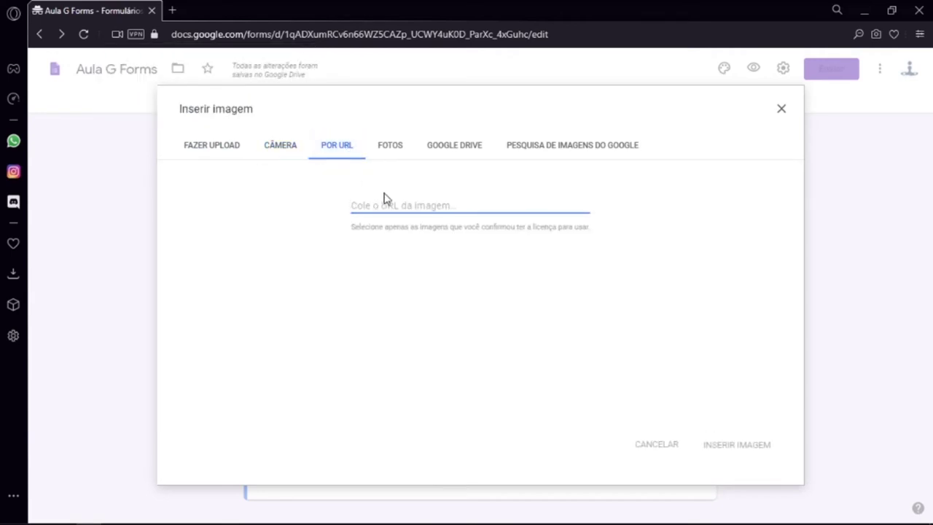
{"action": "left_click", "coordinate": [389, 153]}
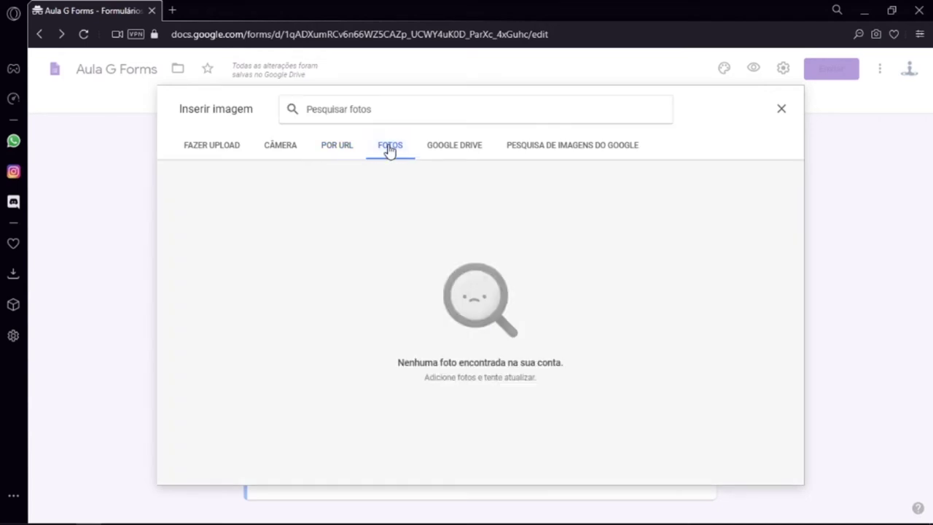
{"action": "left_click", "coordinate": [454, 148]}
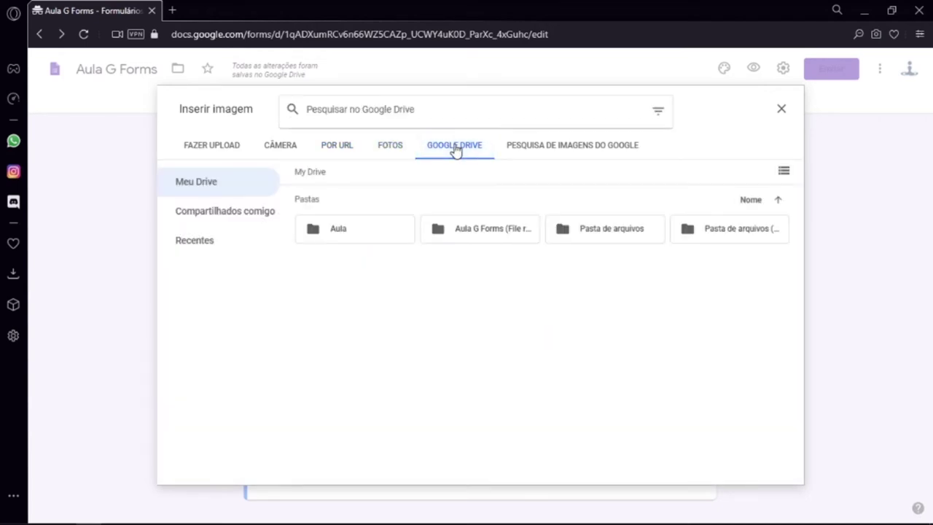
Search Google Images for "Educação" and insert the illustration of a graduate with a certificate and devices.
{"action": "left_click", "coordinate": [554, 148]}
{"action": "left_click", "coordinate": [490, 114]}
{"action": "type", "text": "Educação"}
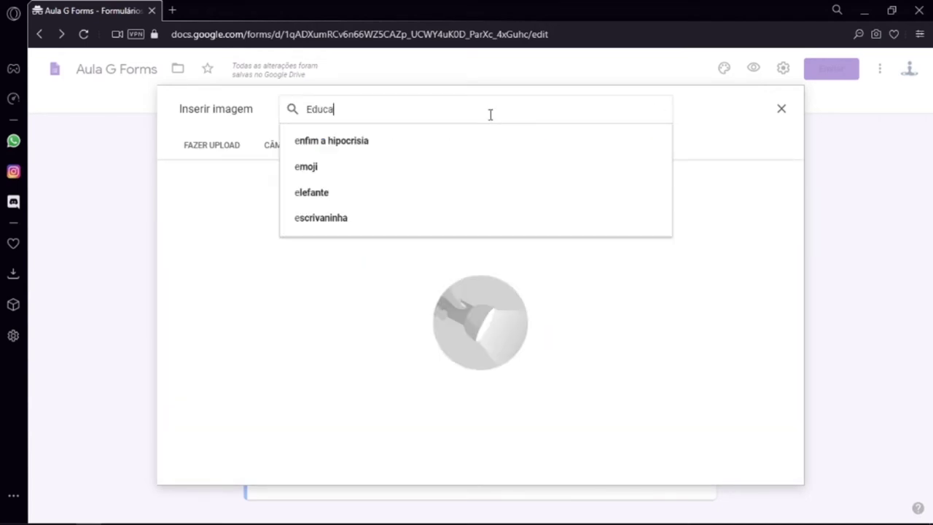
{"action": "left_click", "coordinate": [433, 141]}
{"action": "left_click", "coordinate": [551, 207]}
{"action": "left_click", "coordinate": [770, 468]}
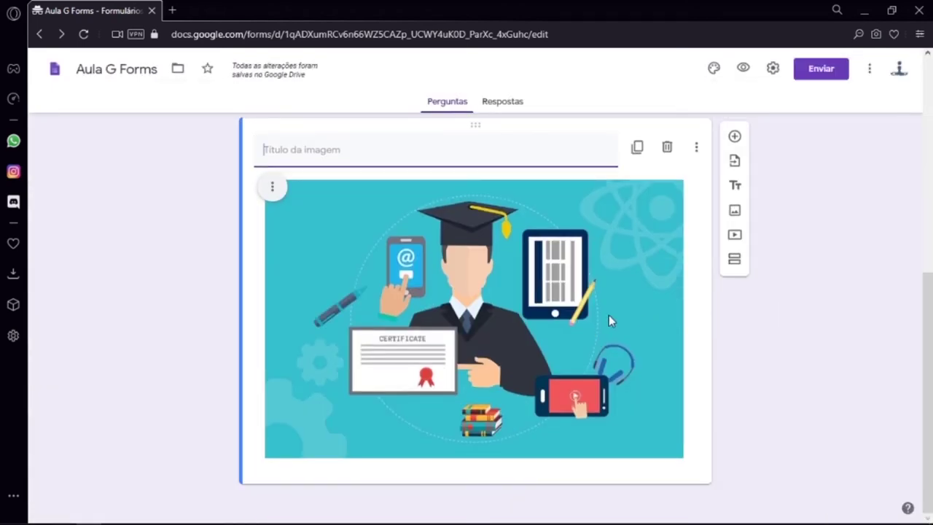
Replace the inserted image with a stacked open books photo from a Google Images search for "livros" and title it "Livros".
{"action": "left_click", "coordinate": [267, 189]}
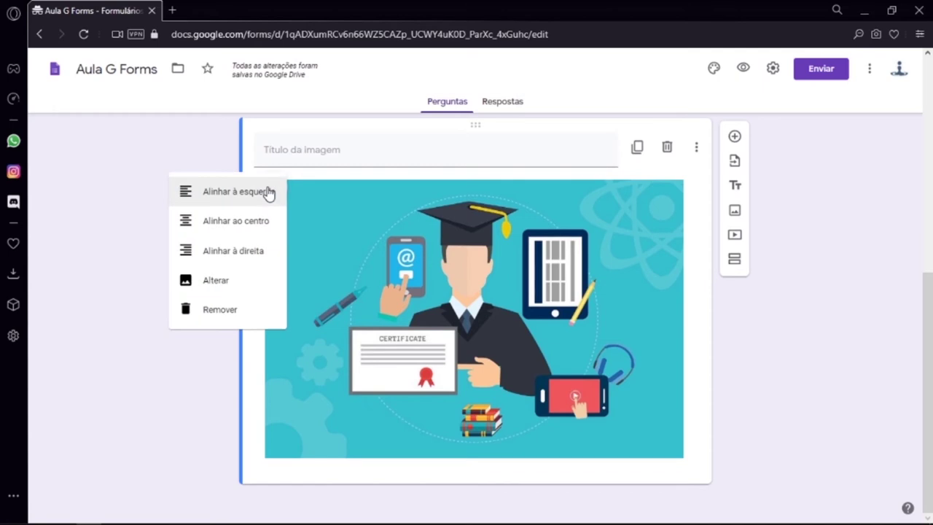
{"action": "left_click", "coordinate": [238, 282]}
{"action": "left_click", "coordinate": [573, 147]}
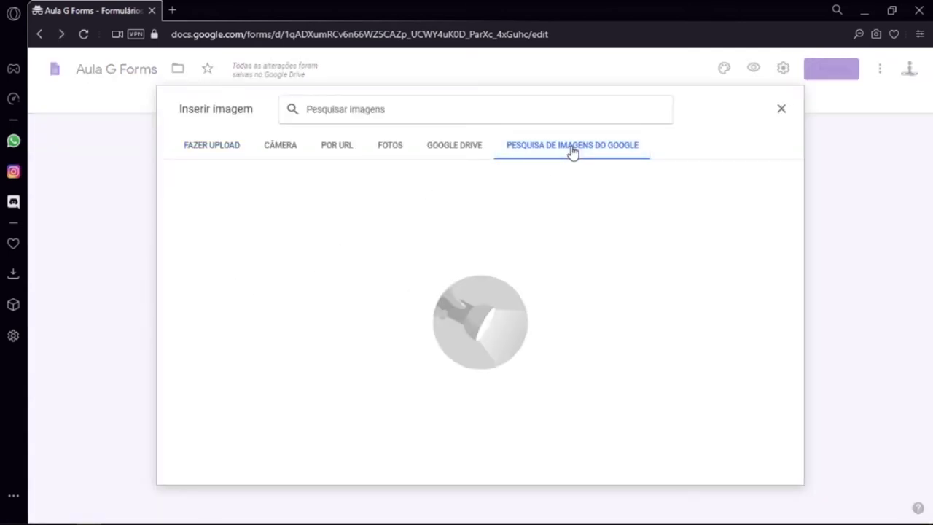
{"action": "left_click", "coordinate": [480, 110]}
{"action": "type", "text": "livros"}
{"action": "key", "text": "Return"}
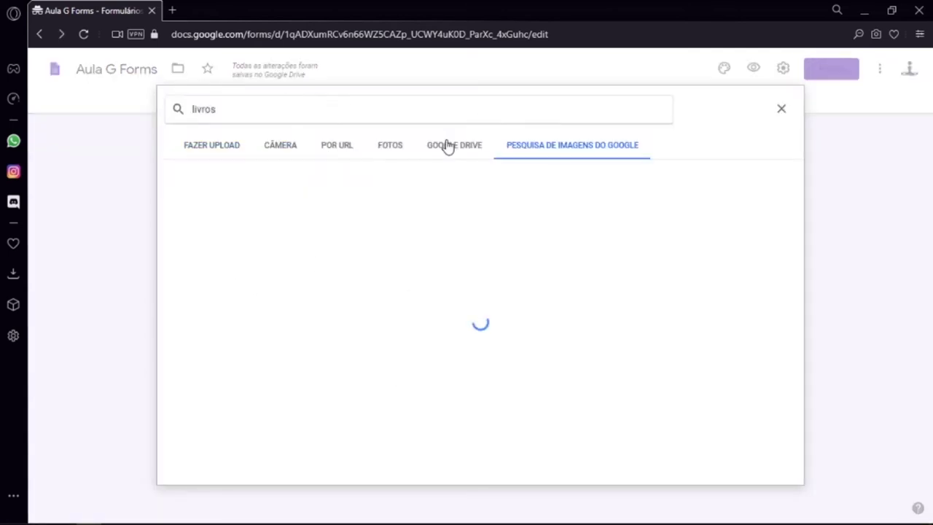
{"action": "left_click", "coordinate": [671, 214]}
{"action": "left_click", "coordinate": [777, 469]}
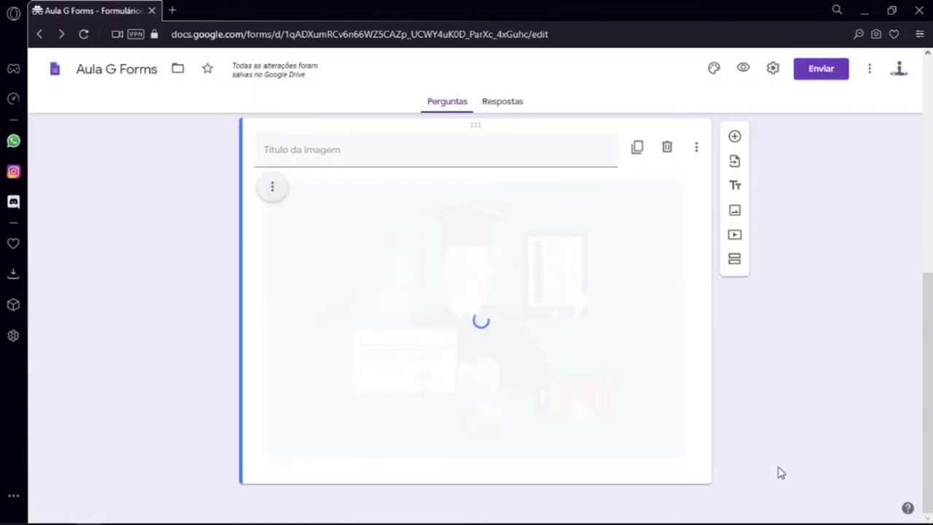
{"action": "left_click", "coordinate": [372, 153]}
{"action": "type", "text": "Livros"}
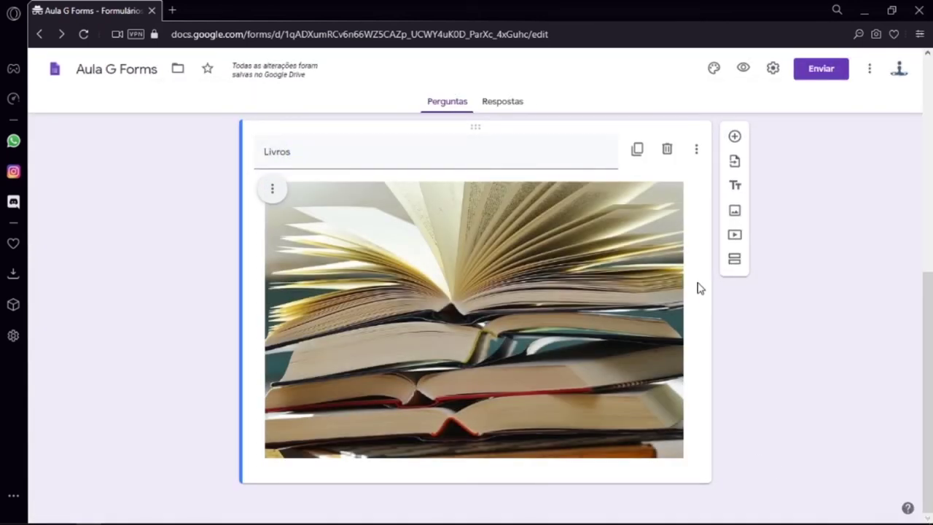
Add another image block below Livros containing the graduate education illustration.
{"action": "left_click", "coordinate": [735, 211]}
{"action": "left_click", "coordinate": [565, 209]}
{"action": "left_click", "coordinate": [768, 474]}
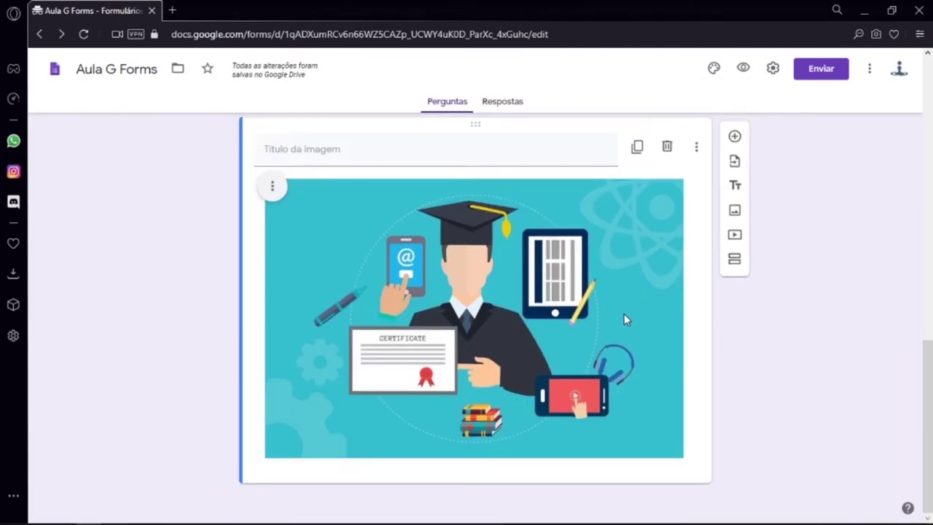
Insert the video-lesson production introduction found by searching YouTube for "EAD UFES" and title it "Video EAD UFES".
{"action": "left_click", "coordinate": [735, 237]}
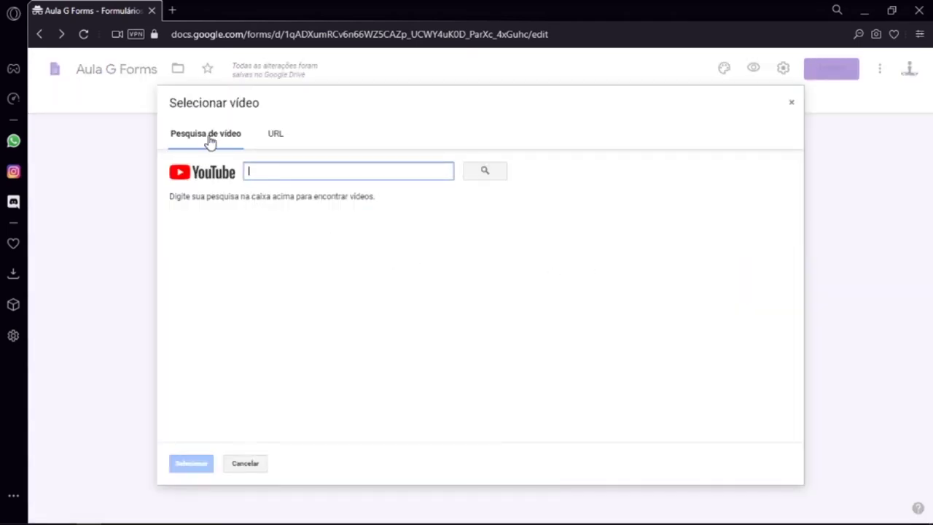
{"action": "left_click", "coordinate": [272, 132]}
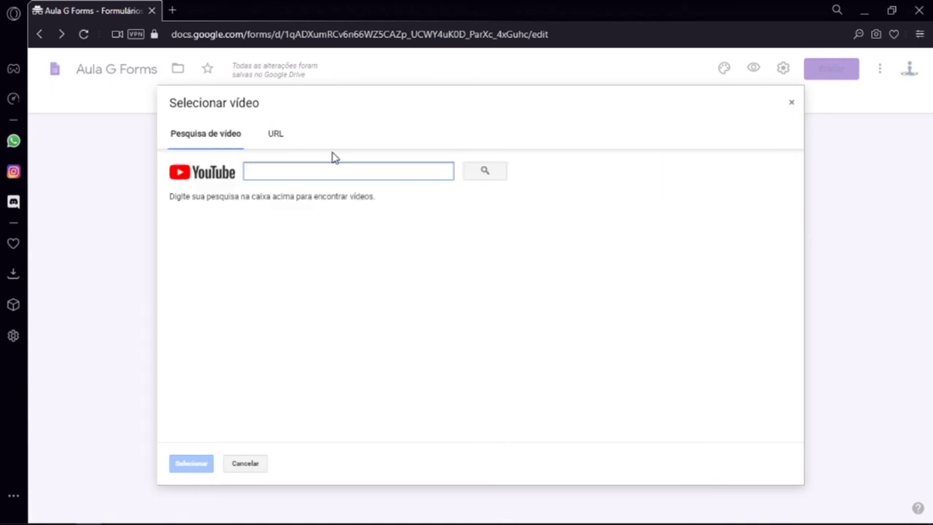
{"action": "type", "text": "EAD UFES"}
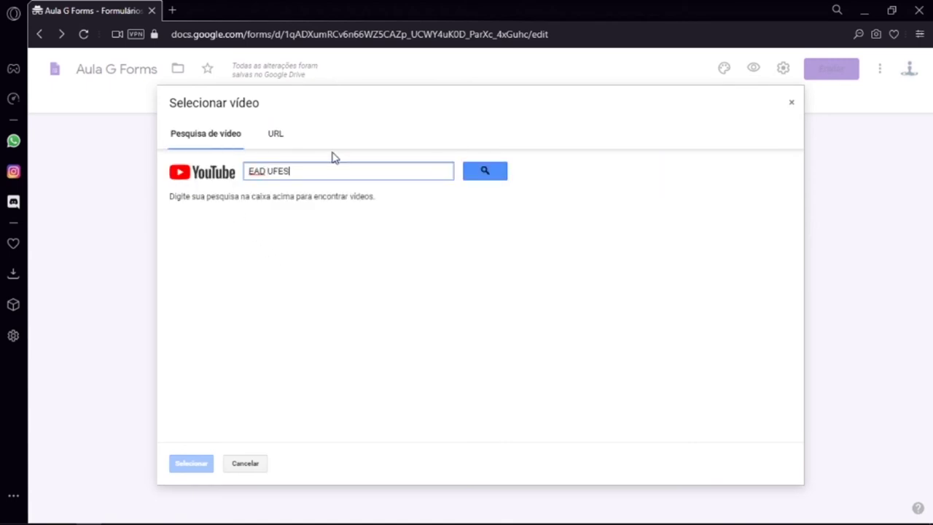
{"action": "key", "text": "Return"}
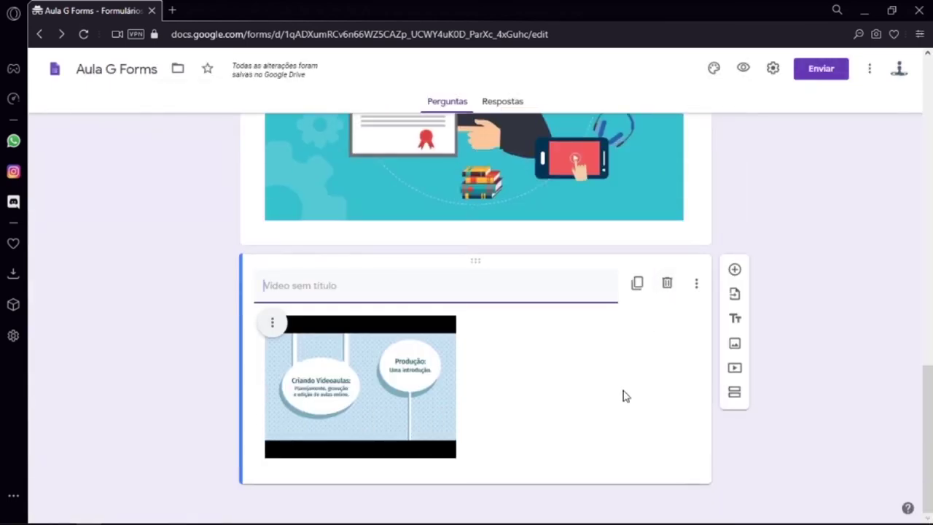
{"action": "type", "text": "Video EAD UFES"}
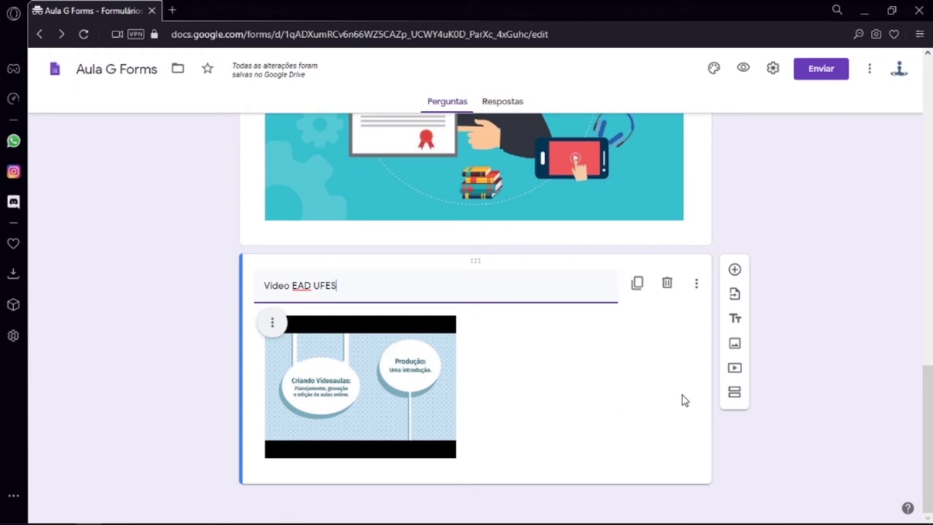
Add a new section titled "Segunda Seção" and move the Video EAD UFES block into it.
{"action": "left_click", "coordinate": [735, 395]}
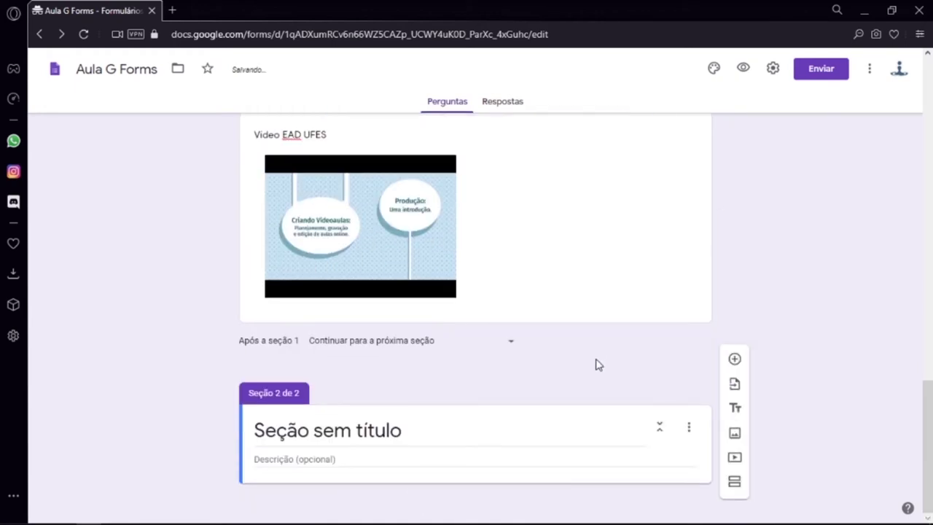
{"action": "type", "text": "Segunda"}
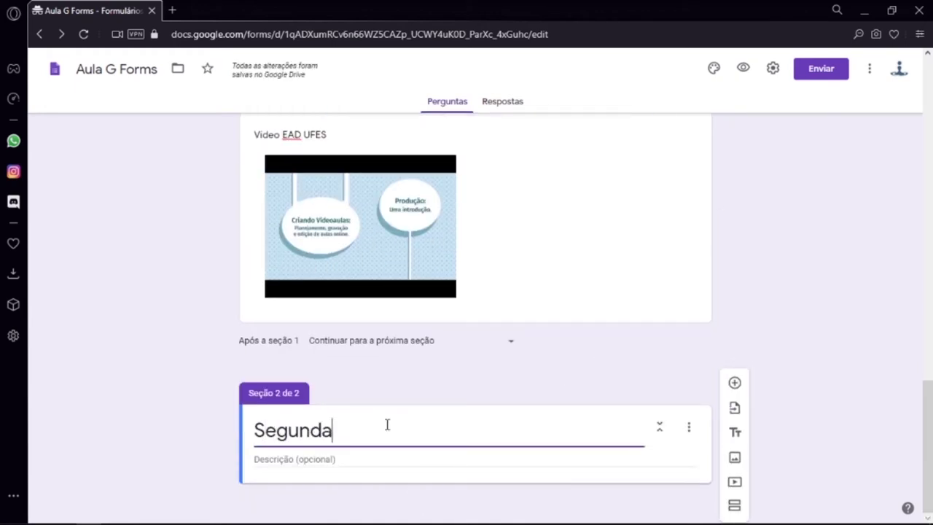
{"action": "type", "text": " Seção"}
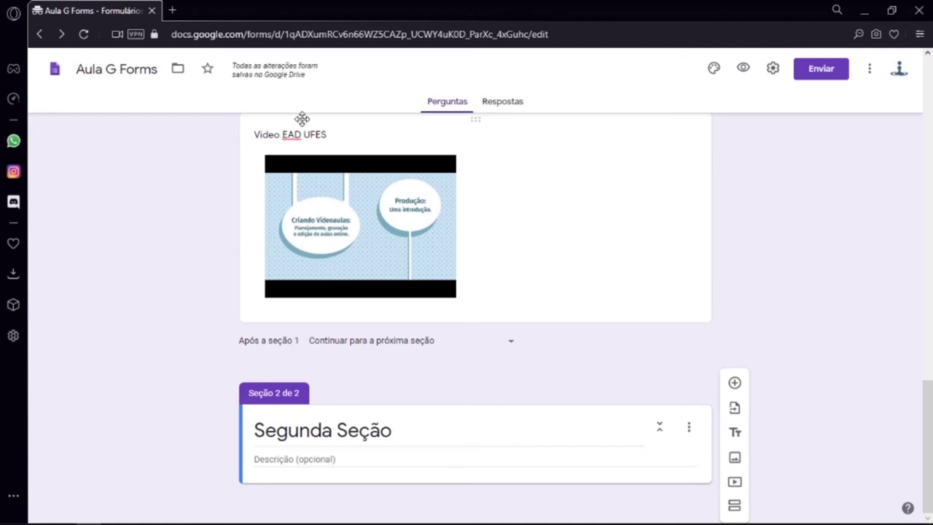
{"action": "left_click", "coordinate": [323, 134]}
{"action": "left_click_drag", "start_coordinate": [324, 158], "coordinate": [336, 298]}
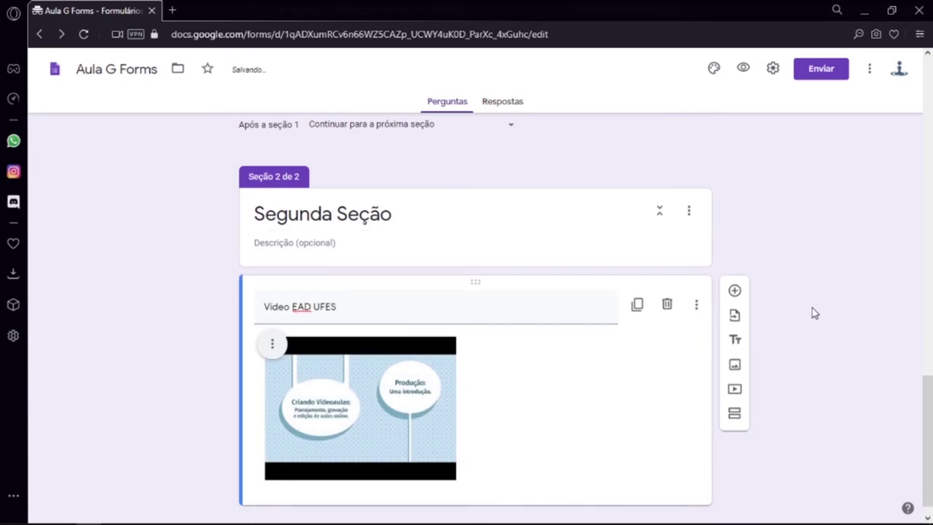
Preview the form and answer with the time 10:00 and Opção 1 in both segunda pergunta and Pergunta Importada.
{"action": "left_click", "coordinate": [743, 68]}
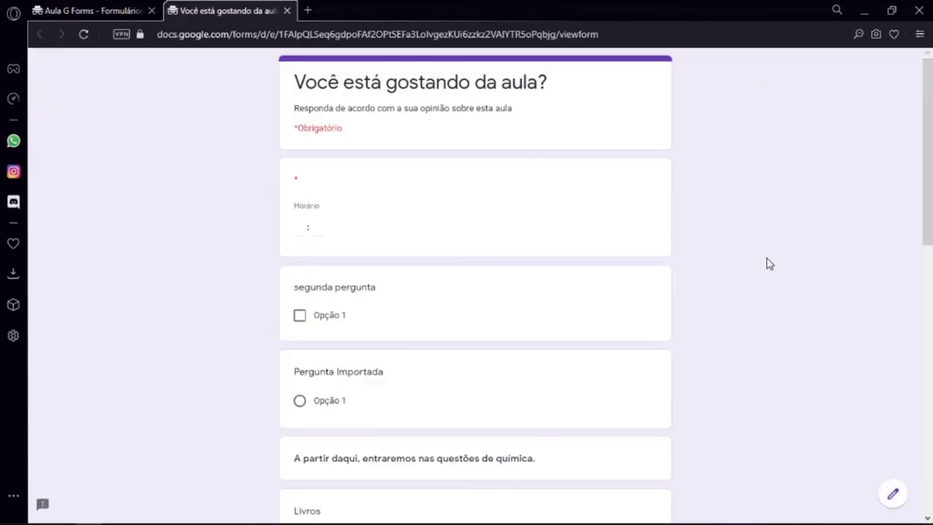
{"action": "type", "text": "1030"}
{"action": "left_click", "coordinate": [300, 315]}
{"action": "scroll", "coordinate": [304, 218], "scroll_direction": "down", "scroll_amount": 2}
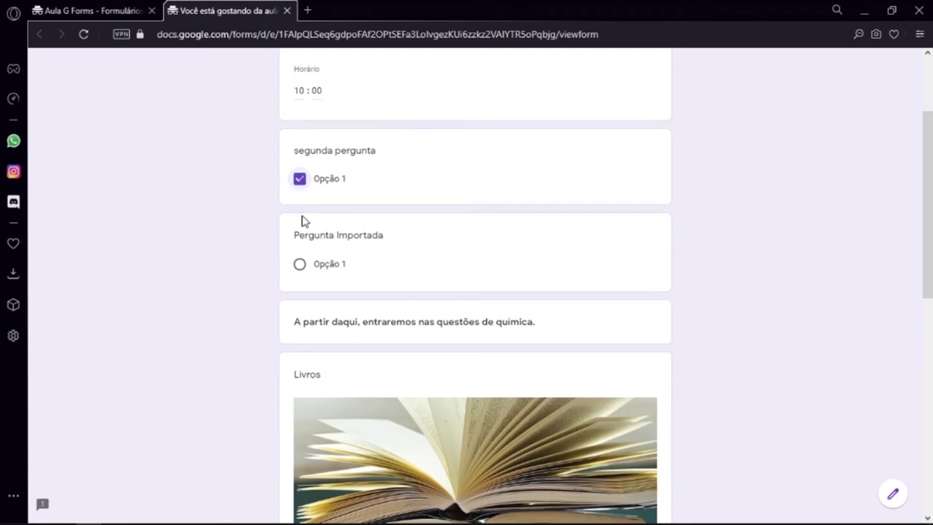
{"action": "left_click", "coordinate": [299, 263]}
Review the rest of the first section in the preview, continue to Segunda Seção and play its video.
{"action": "scroll", "coordinate": [414, 326], "scroll_direction": "down", "scroll_amount": 2}
{"action": "scroll", "coordinate": [431, 193], "scroll_direction": "down", "scroll_amount": 6}
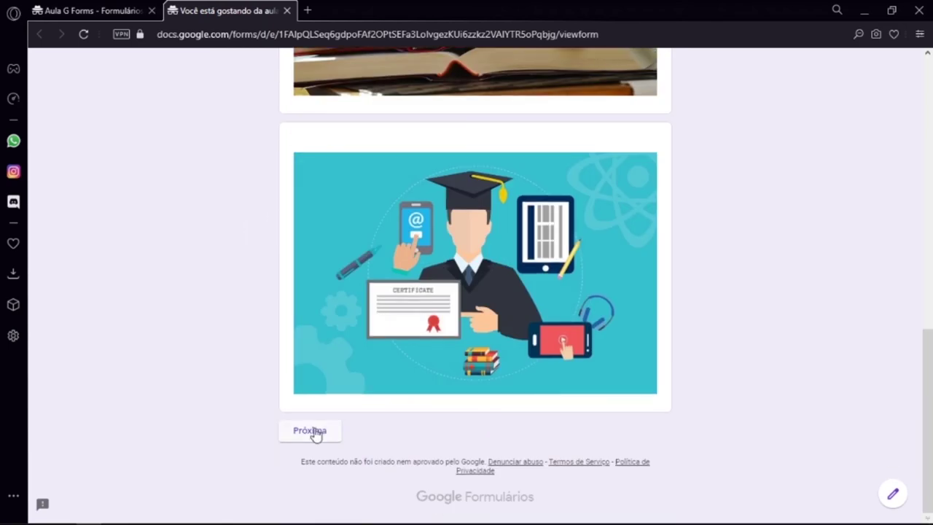
{"action": "left_click", "coordinate": [317, 434]}
{"action": "left_click", "coordinate": [419, 254]}
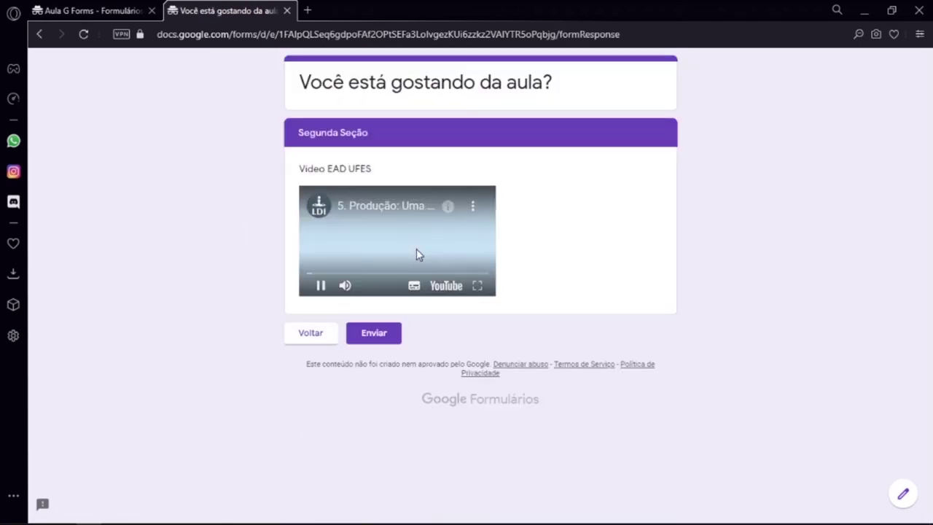
Submit the test response and return to the beginning of the Aula G Forms form in the editor.
{"action": "left_click", "coordinate": [370, 334]}
{"action": "key", "text": "ctrl+Tab"}
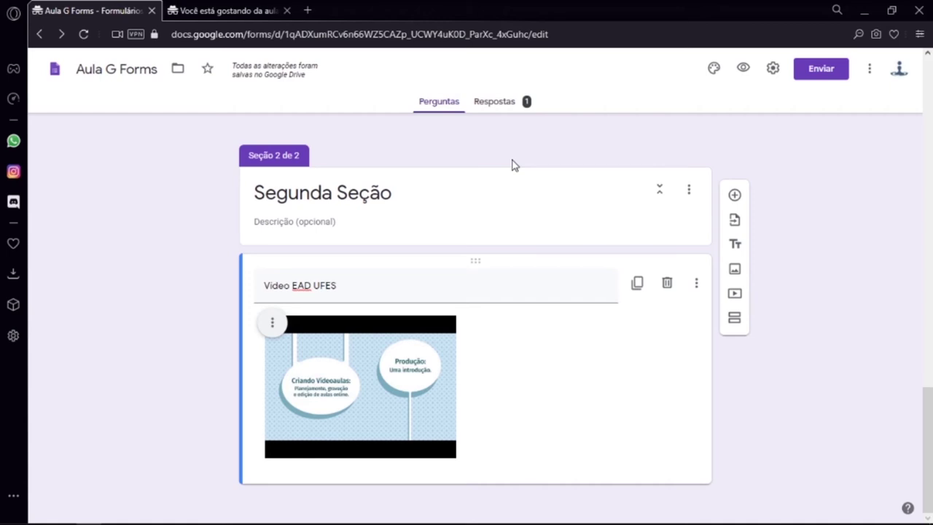
{"action": "scroll", "coordinate": [512, 164], "scroll_direction": "up", "scroll_amount": 10}
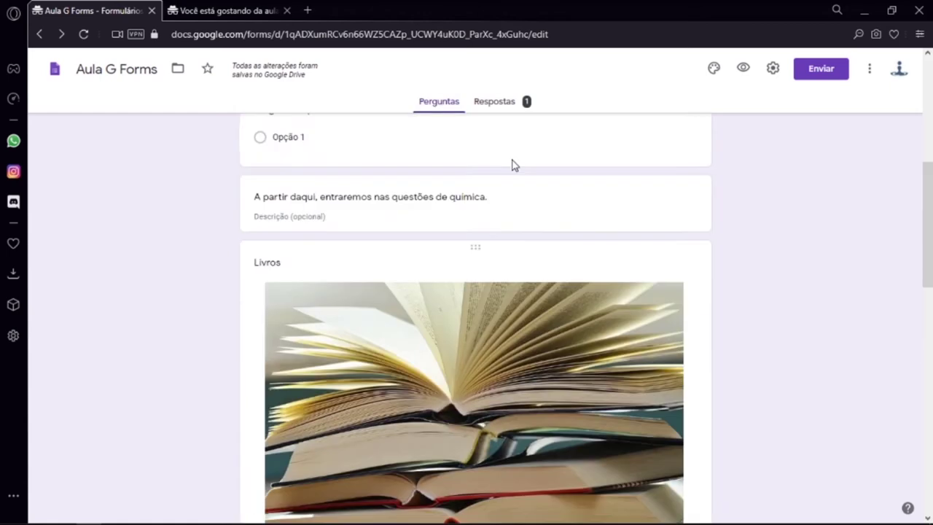
Open the theme options, try the indigo and blue theme colours and set the colour to orange.
{"action": "left_click", "coordinate": [713, 68]}
{"action": "left_click", "coordinate": [804, 261]}
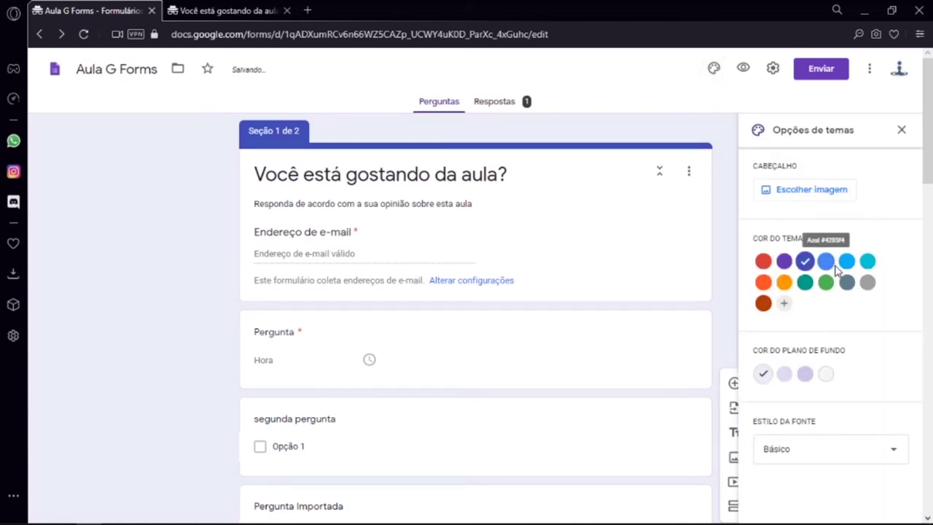
{"action": "left_click", "coordinate": [835, 268]}
{"action": "left_click", "coordinate": [783, 282]}
Choose the illustrated bookshelf from the Trabalho e escola themes and insert it as the form's header image.
{"action": "left_click", "coordinate": [801, 191]}
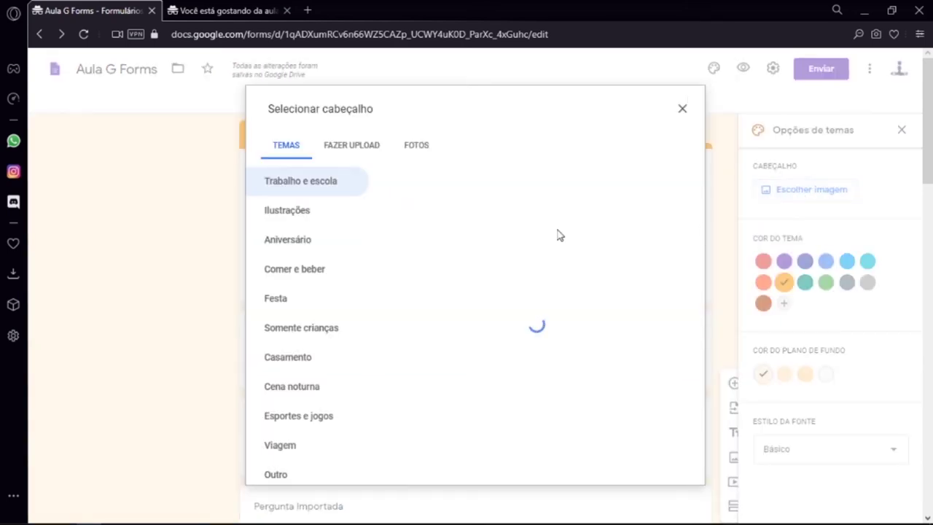
{"action": "scroll", "coordinate": [537, 306], "scroll_direction": "down", "scroll_amount": 1}
{"action": "scroll", "coordinate": [537, 306], "scroll_direction": "down", "scroll_amount": 10}
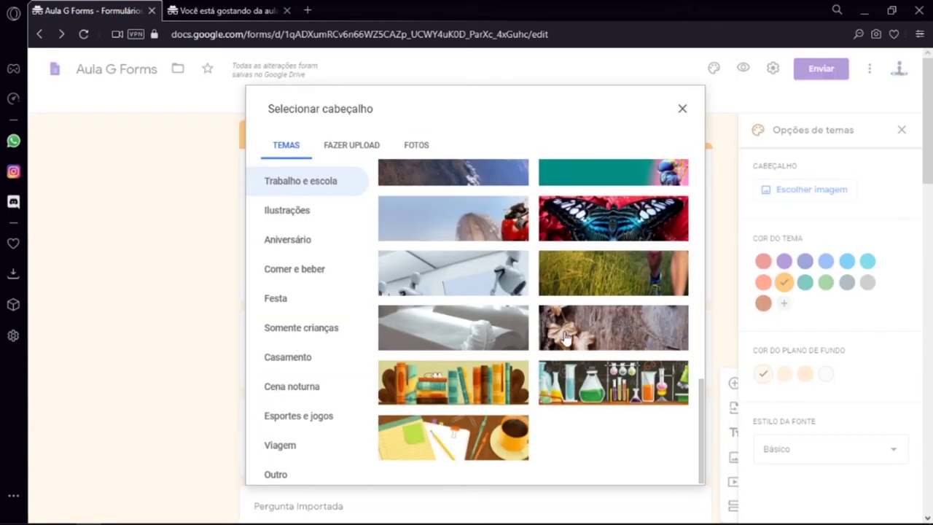
{"action": "left_click", "coordinate": [497, 373]}
{"action": "left_click", "coordinate": [673, 469]}
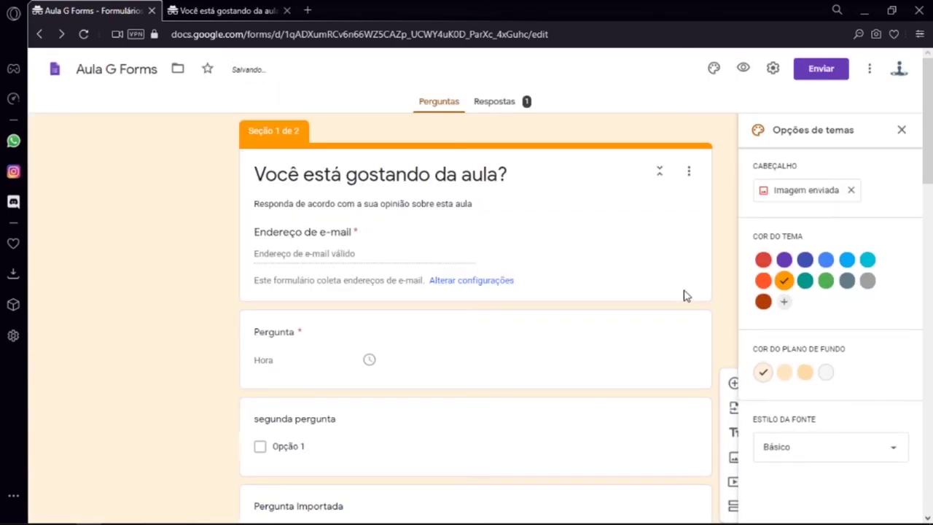
Try the Decorativo and Divertido font styles, return the font to Básico and close the theme options.
{"action": "left_click", "coordinate": [776, 426]}
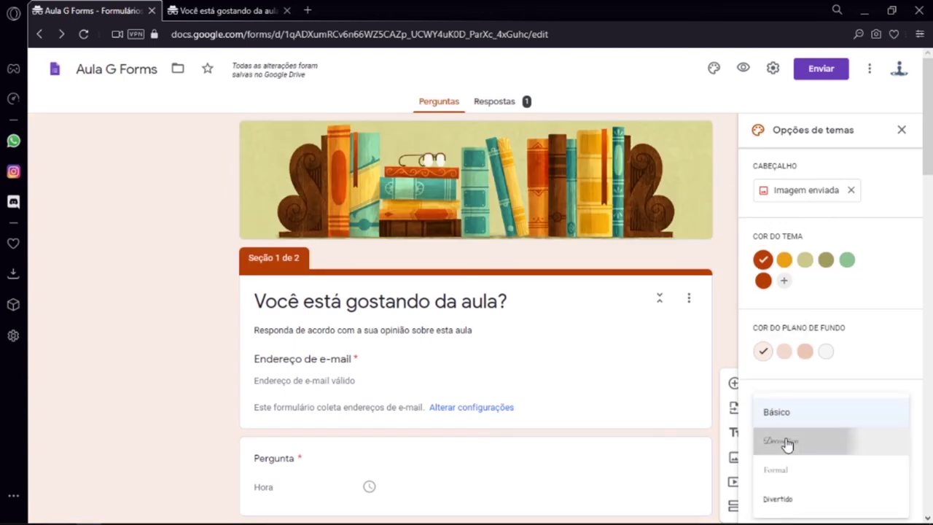
{"action": "left_click", "coordinate": [787, 439]}
{"action": "left_click", "coordinate": [791, 433]}
{"action": "left_click", "coordinate": [772, 495]}
{"action": "left_click", "coordinate": [792, 427]}
{"action": "left_click", "coordinate": [784, 410]}
{"action": "left_click", "coordinate": [787, 412]}
{"action": "left_click", "coordinate": [788, 371]}
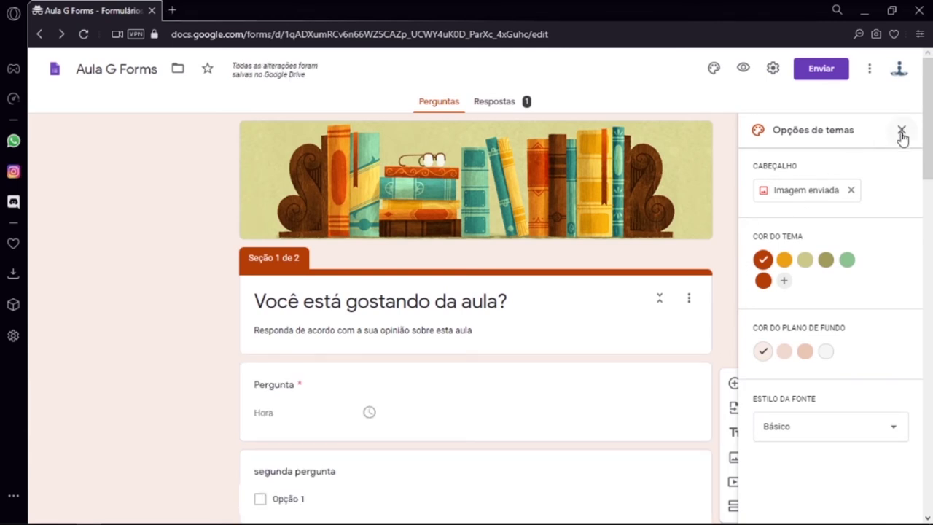
{"action": "left_click", "coordinate": [901, 131]}
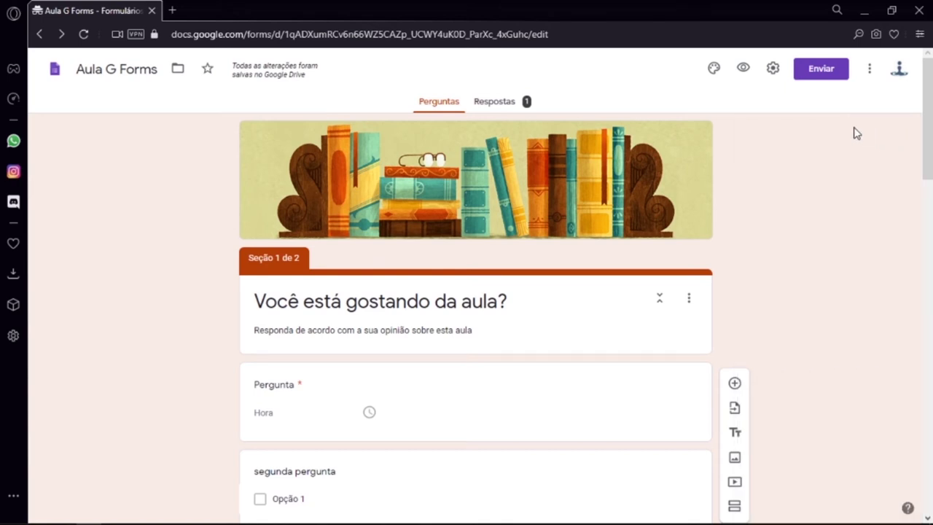
Enable e-mail address collection with response receipts sent only if the respondent requests one, and save the settings.
{"action": "left_click", "coordinate": [772, 68]}
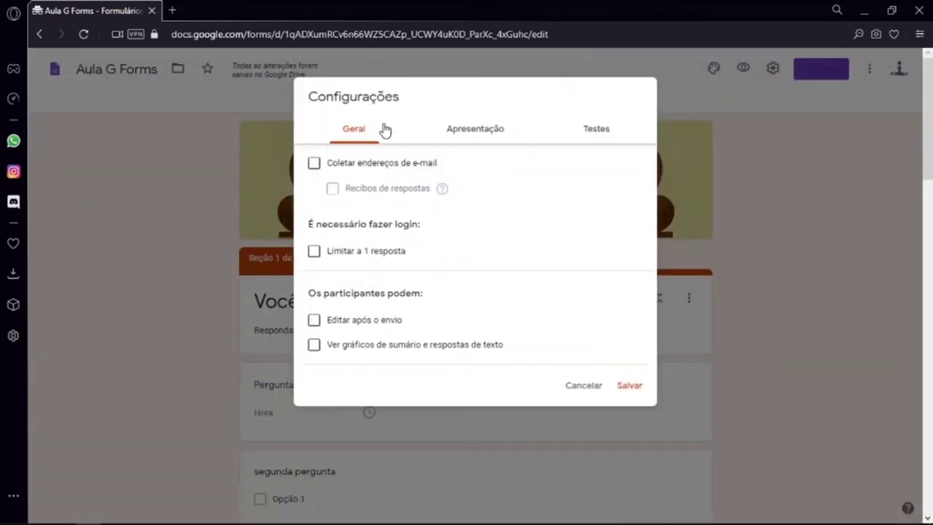
{"action": "left_click", "coordinate": [315, 164]}
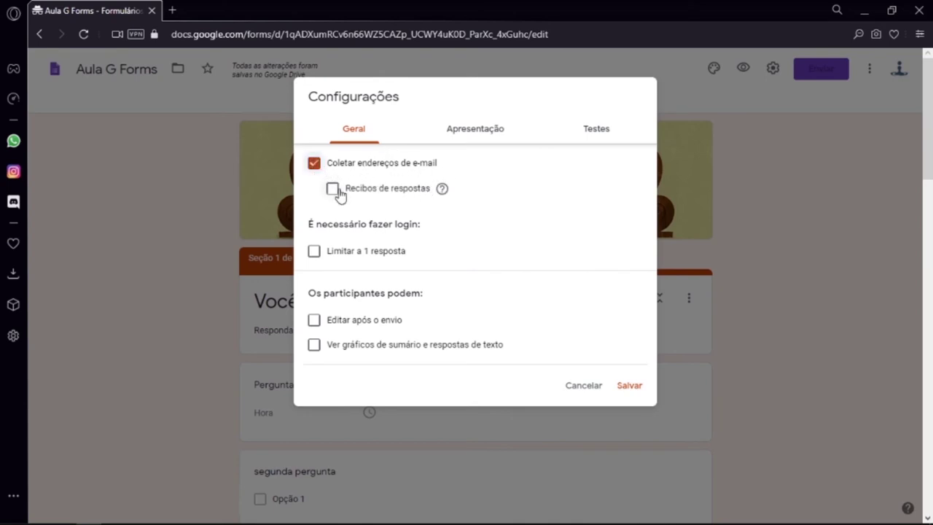
{"action": "left_click", "coordinate": [334, 191]}
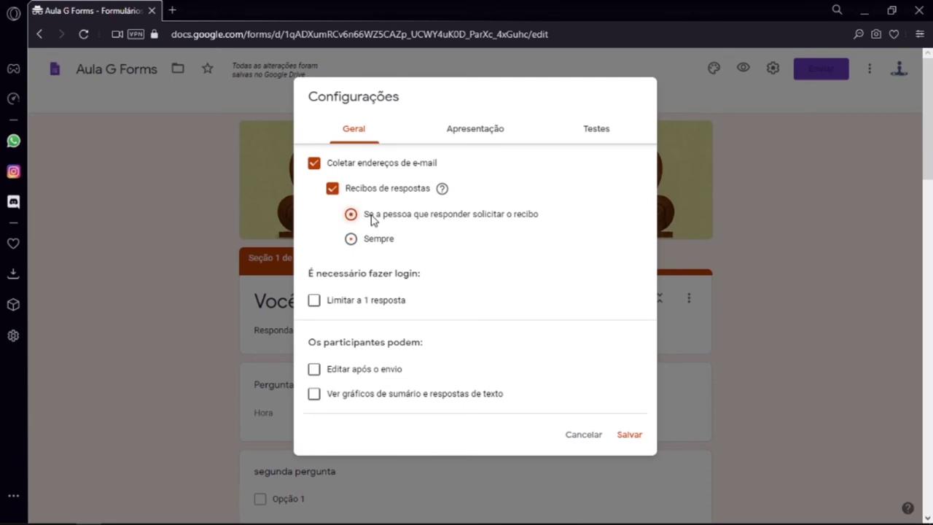
{"action": "left_click", "coordinate": [629, 435]}
Preview the form to check its e-mail address field, and close the preview.
{"action": "left_click", "coordinate": [743, 68]}
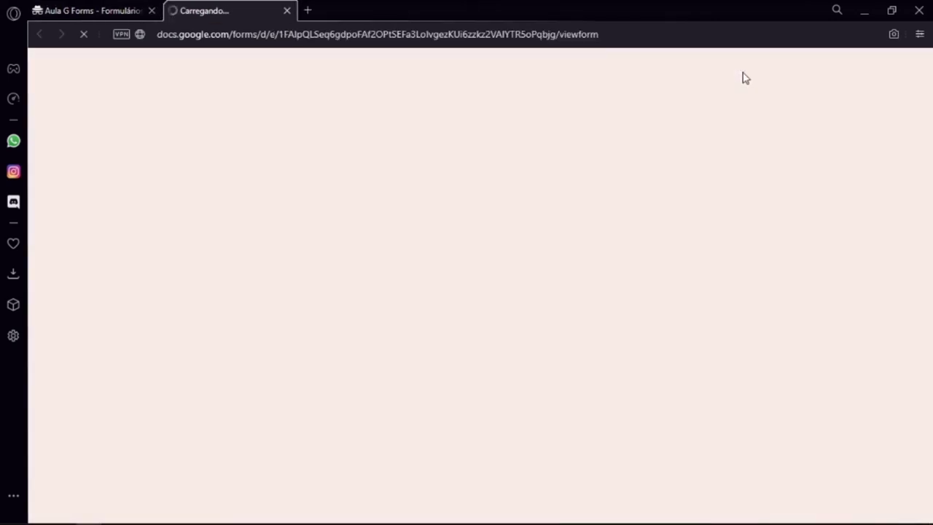
{"action": "left_click", "coordinate": [383, 315]}
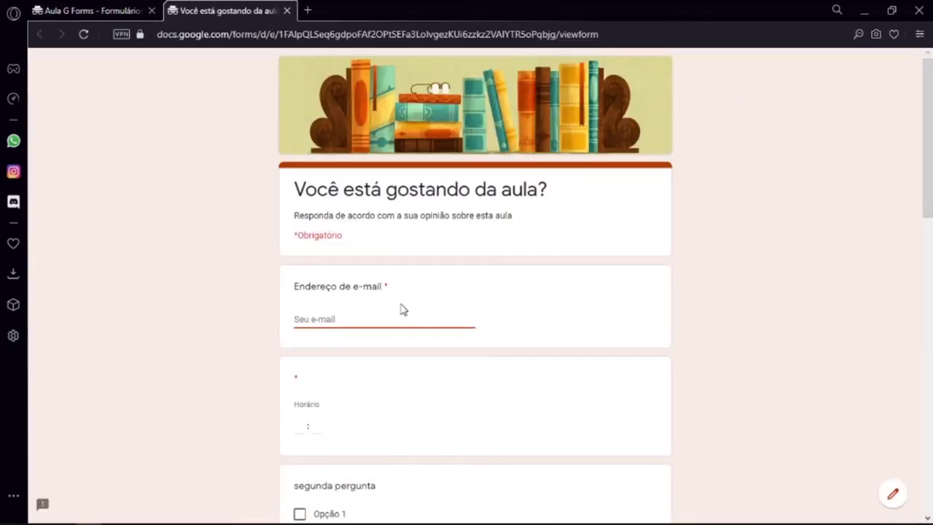
{"action": "left_click", "coordinate": [287, 10]}
Turn off e-mail address collection in the settings and toggle Limitar a 1 resposta on and back off.
{"action": "left_click", "coordinate": [772, 68]}
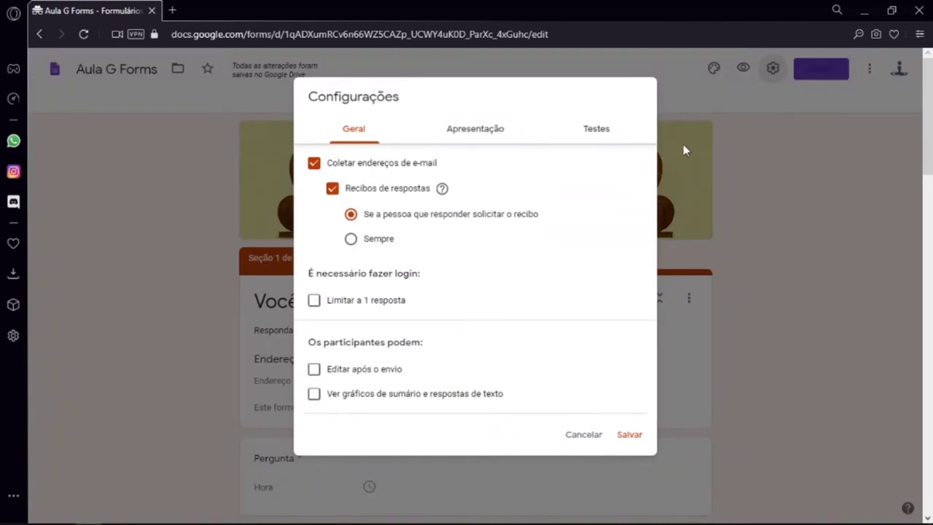
{"action": "left_click", "coordinate": [314, 162]}
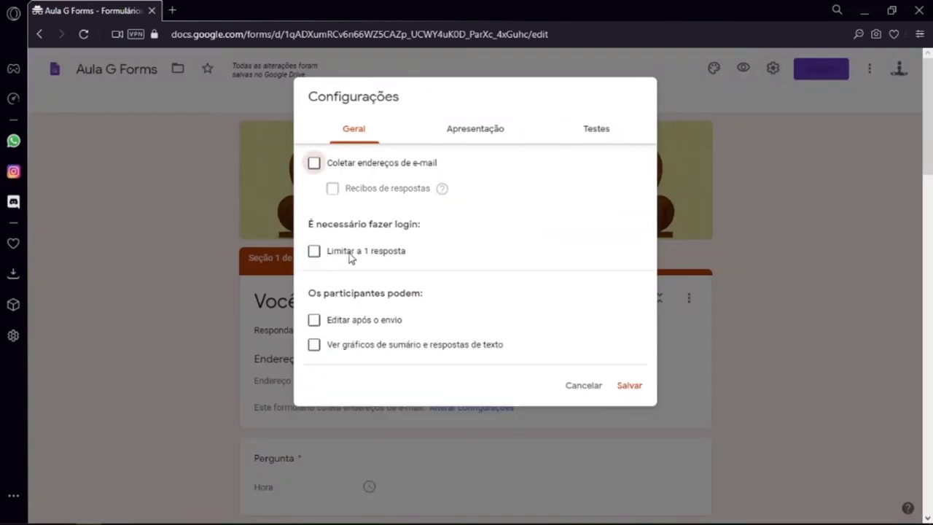
{"action": "left_click", "coordinate": [313, 252]}
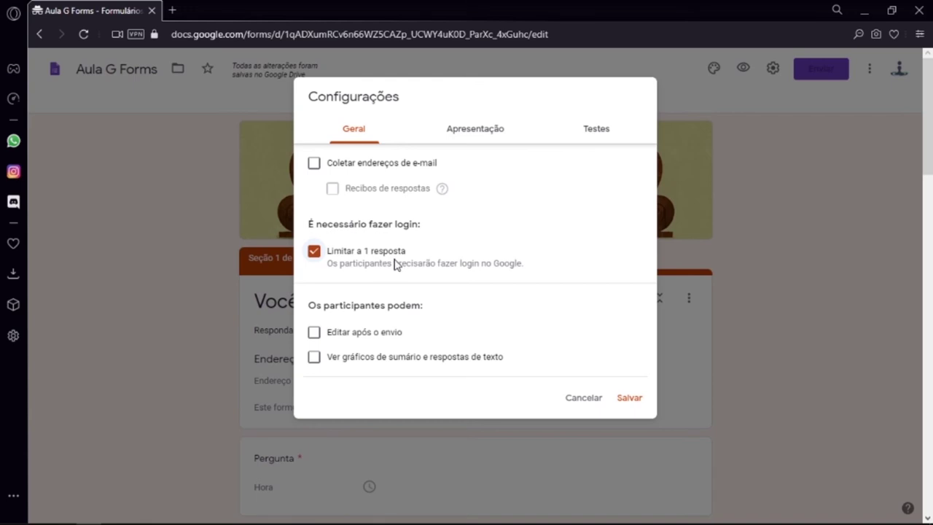
{"action": "left_click", "coordinate": [436, 250]}
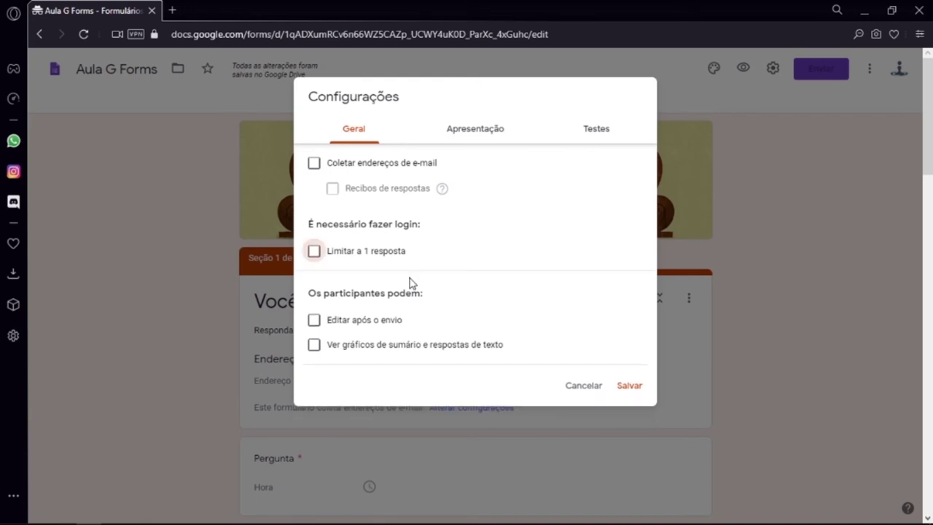
Allow participants to edit after submission and view summary charts and text responses, and save the settings.
{"action": "left_click", "coordinate": [314, 322]}
{"action": "left_click", "coordinate": [314, 346]}
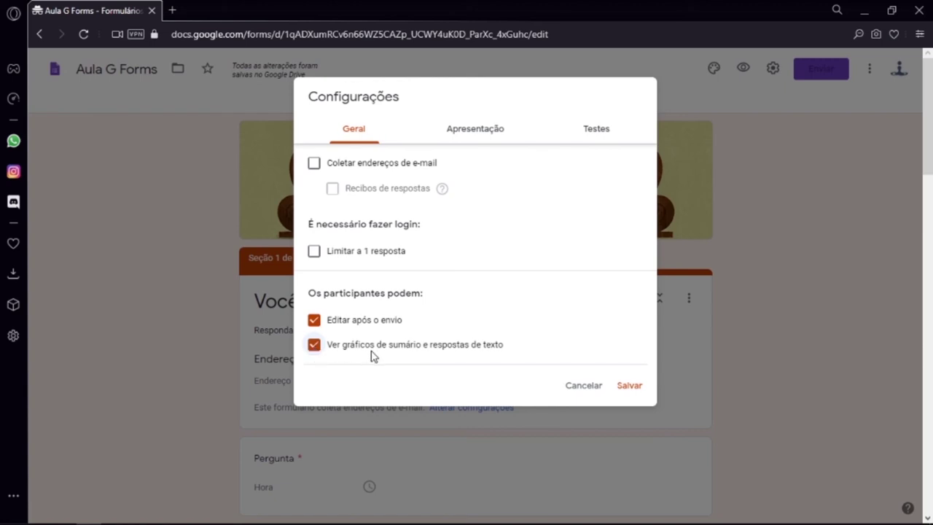
{"action": "left_click", "coordinate": [631, 387]}
Preview the form and answer with the time 10:10 and Opção 1 in segunda pergunta and Pergunta Importada.
{"action": "left_click", "coordinate": [743, 69]}
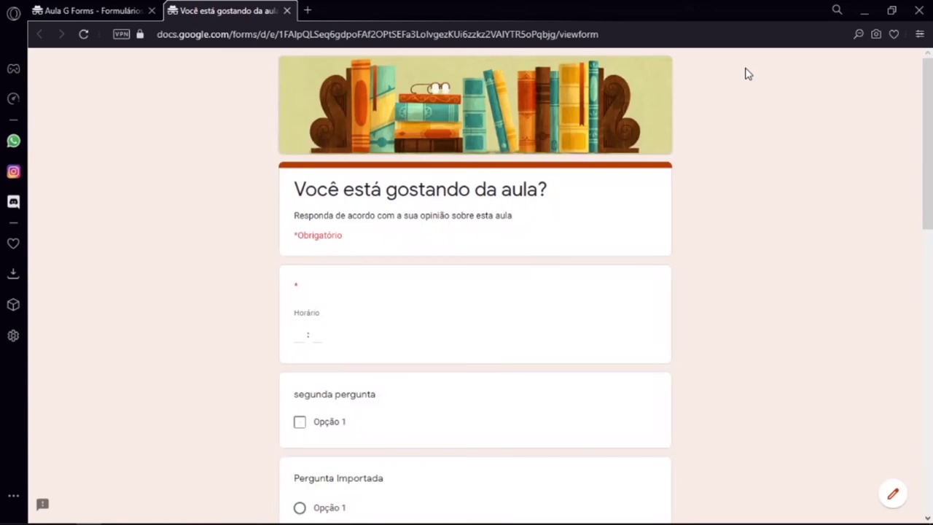
{"action": "left_click", "coordinate": [306, 339]}
{"action": "type", "text": "1010"}
{"action": "scroll", "coordinate": [313, 315], "scroll_direction": "down", "scroll_amount": 2}
{"action": "left_click", "coordinate": [300, 285]}
Continue through the preview to Segunda Seção and submit the response.
{"action": "scroll", "coordinate": [302, 265], "scroll_direction": "down", "scroll_amount": 5}
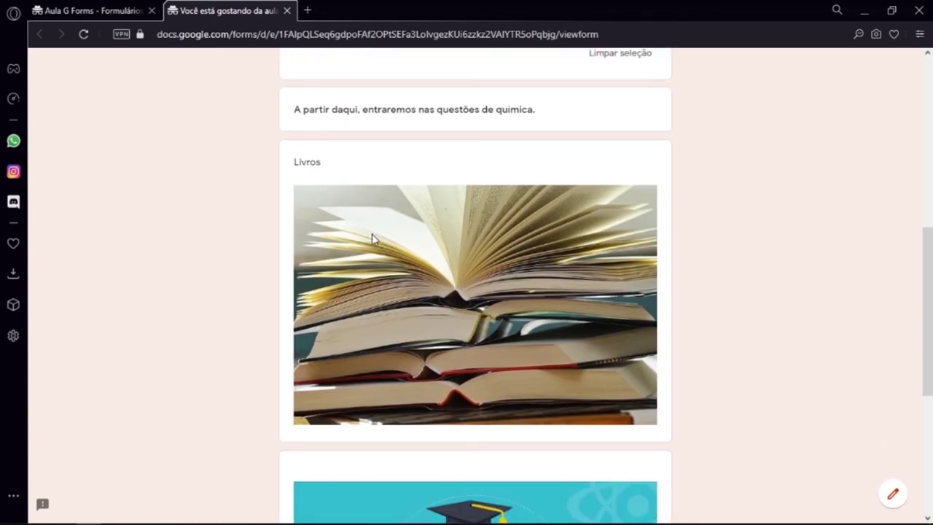
{"action": "scroll", "coordinate": [347, 323], "scroll_direction": "down", "scroll_amount": 10}
{"action": "left_click", "coordinate": [308, 430]}
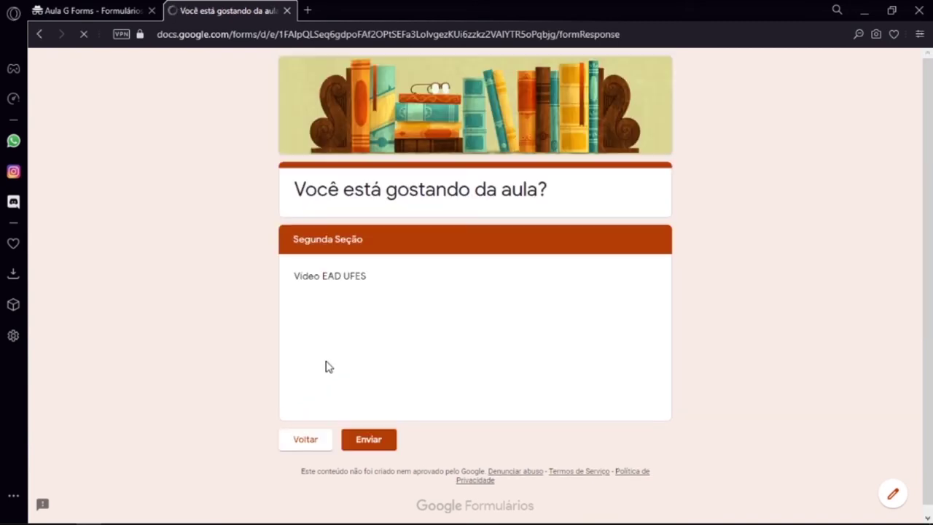
{"action": "left_click", "coordinate": [368, 440]}
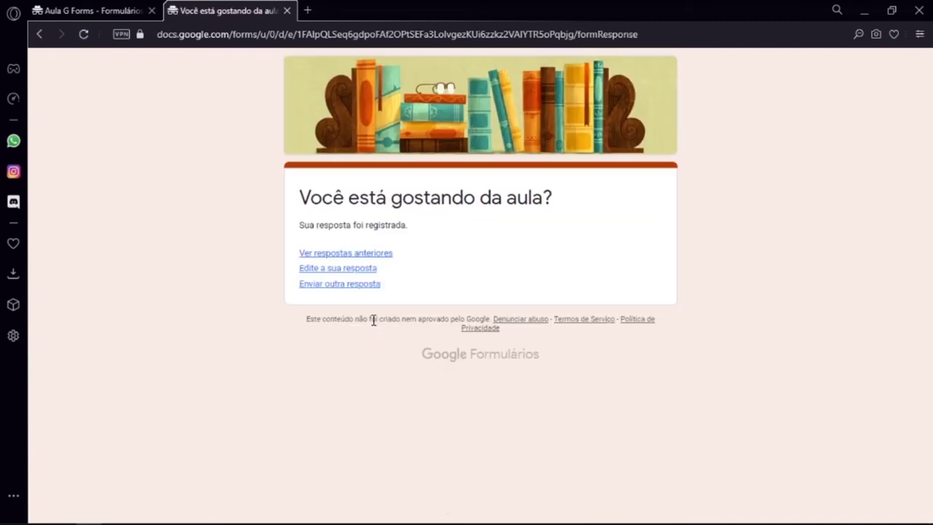
Edit the submitted response, setting the time to 10:20, and submit it again from Segunda Seção.
{"action": "left_click", "coordinate": [369, 268]}
{"action": "scroll", "coordinate": [317, 306], "scroll_direction": "down", "scroll_amount": 2}
{"action": "left_click", "coordinate": [320, 205]}
{"action": "scroll", "coordinate": [393, 244], "scroll_direction": "down", "scroll_amount": 2}
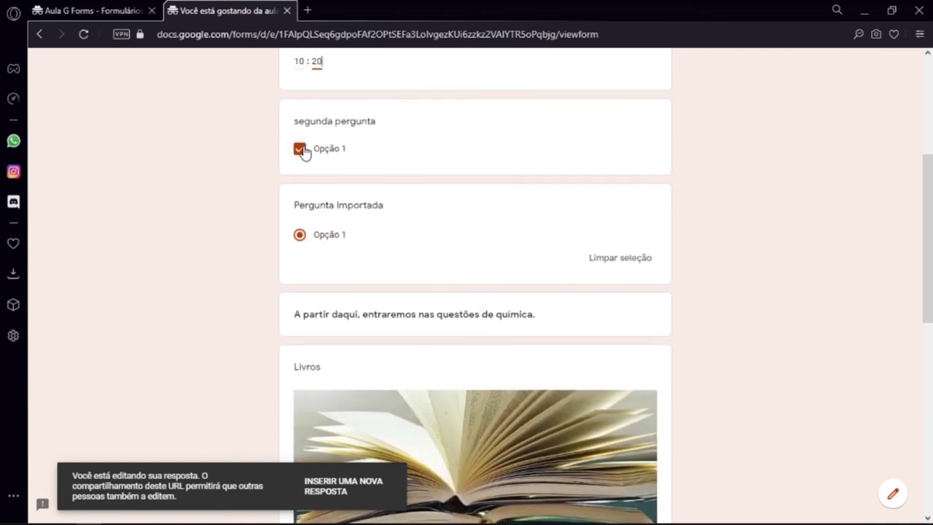
{"action": "scroll", "coordinate": [364, 190], "scroll_direction": "down", "scroll_amount": 4}
{"action": "scroll", "coordinate": [435, 225], "scroll_direction": "down", "scroll_amount": 3}
{"action": "left_click", "coordinate": [323, 433]}
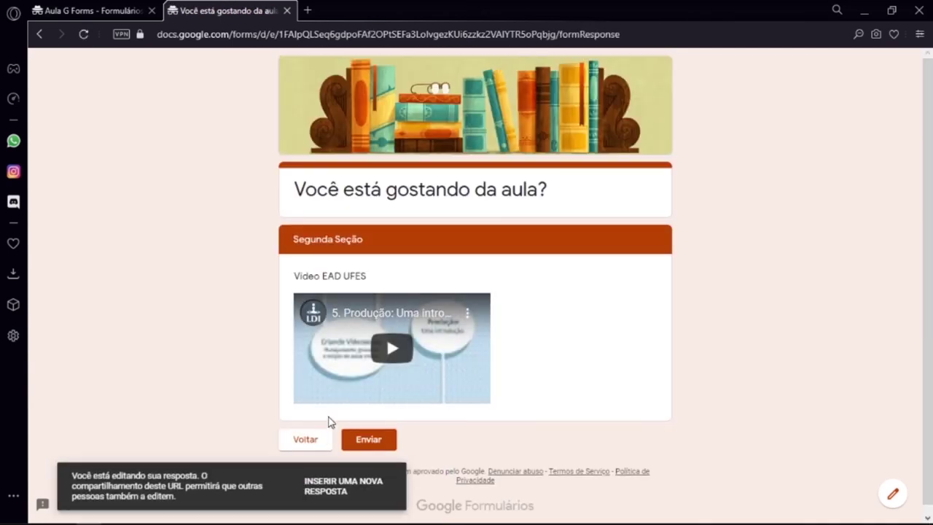
{"action": "left_click", "coordinate": [367, 438]}
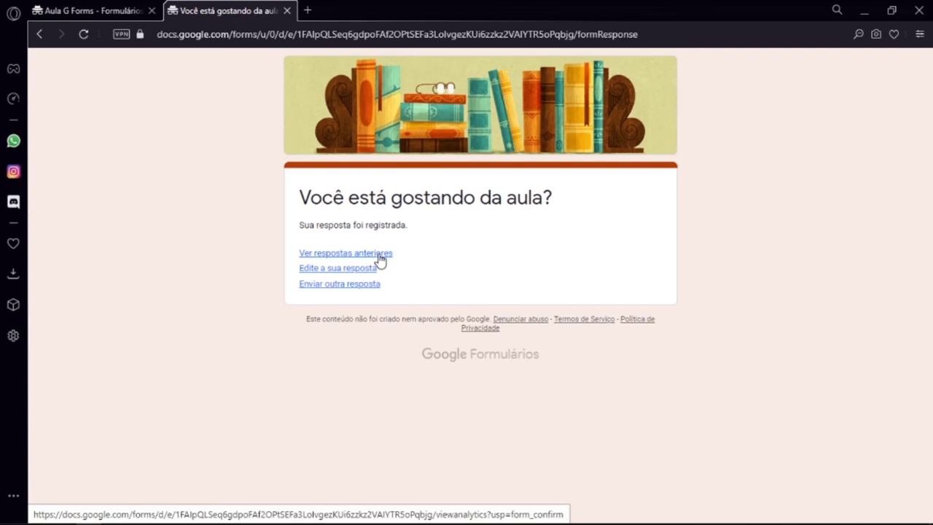
Examine the previous responses' time answers and charts, and close the results and preview to return to the editor.
{"action": "left_click", "coordinate": [380, 258]}
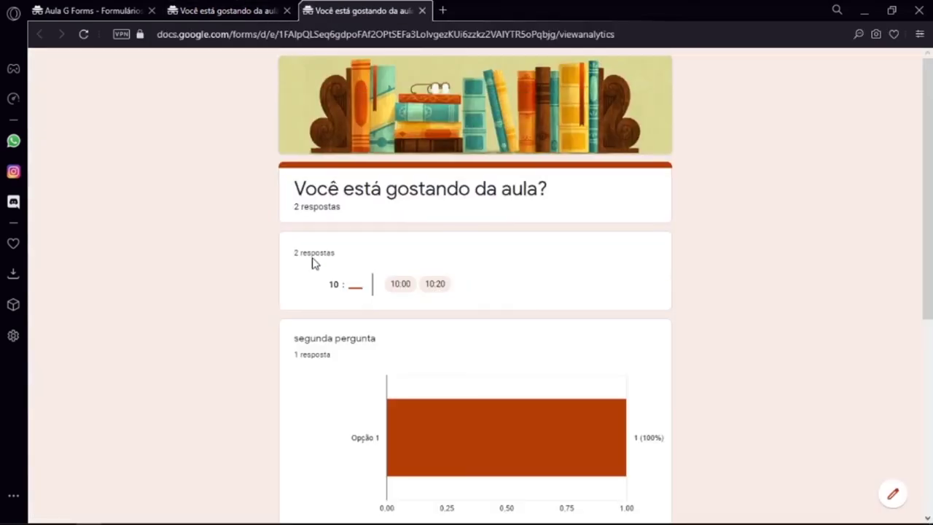
{"action": "scroll", "coordinate": [434, 215], "scroll_direction": "down", "scroll_amount": 1}
{"action": "scroll", "coordinate": [434, 218], "scroll_direction": "down", "scroll_amount": 4}
{"action": "mouse_move", "coordinate": [402, 368]}
{"action": "left_click", "coordinate": [422, 11]}
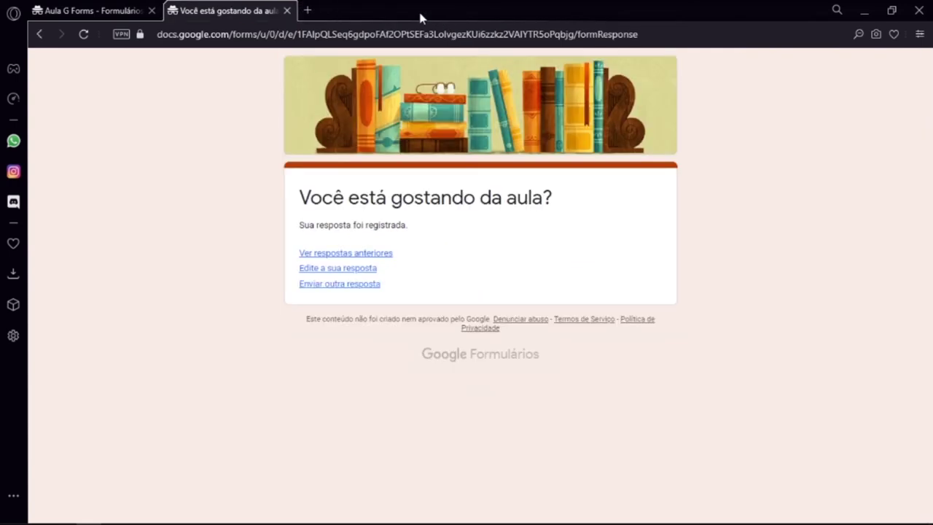
{"action": "left_click", "coordinate": [286, 9]}
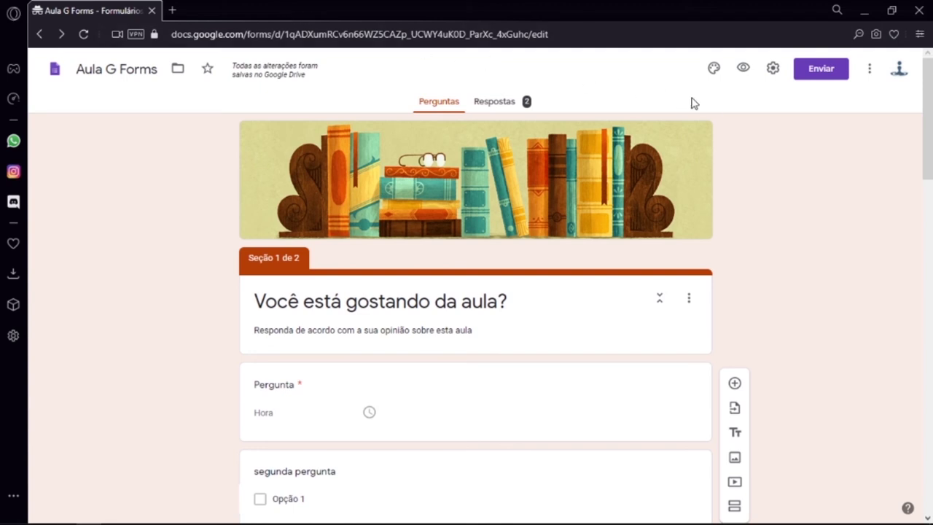
Prepare to send the form by e-mail to a suggested contact, keeping the default subject and message and including the form in the e-mail.
{"action": "left_click", "coordinate": [823, 73]}
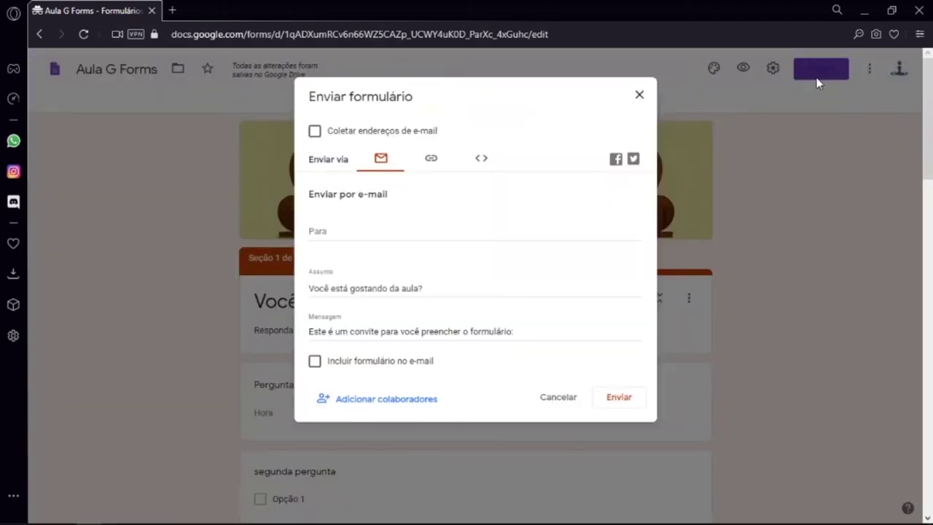
{"action": "left_click", "coordinate": [331, 228]}
{"action": "type", "text": "fabricio"}
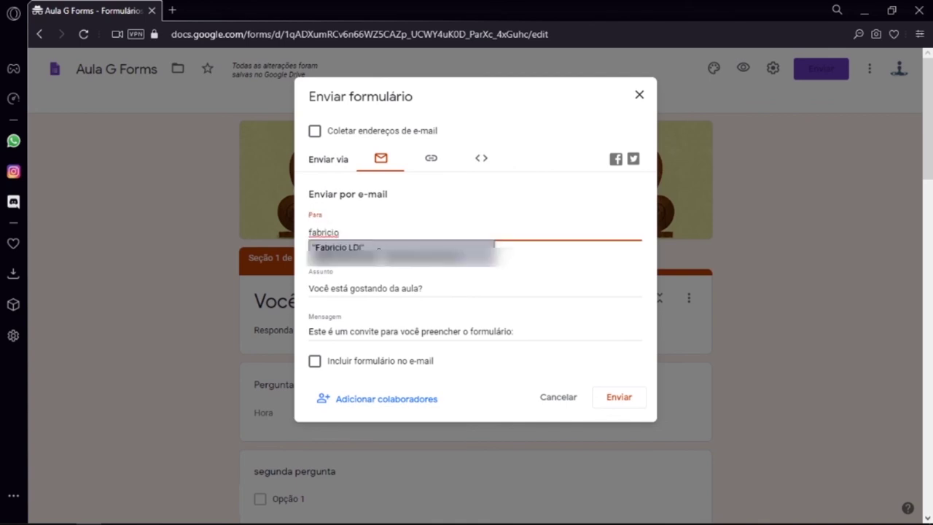
{"action": "left_click", "coordinate": [379, 251]}
{"action": "left_click", "coordinate": [380, 287]}
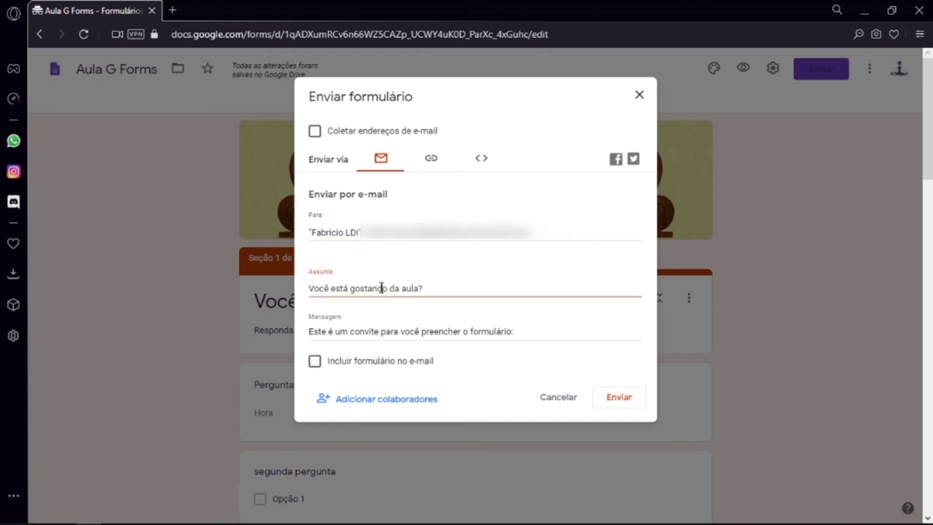
{"action": "left_click", "coordinate": [381, 333]}
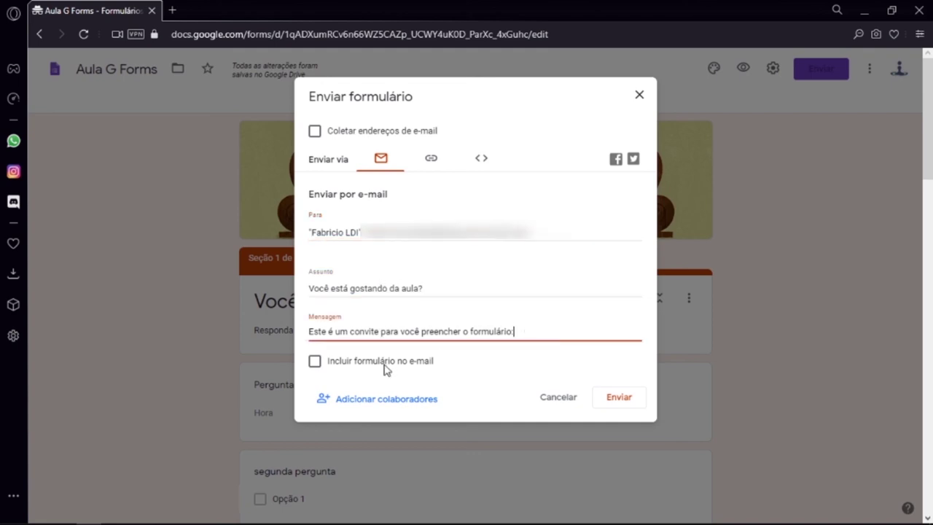
{"action": "left_click", "coordinate": [313, 362]}
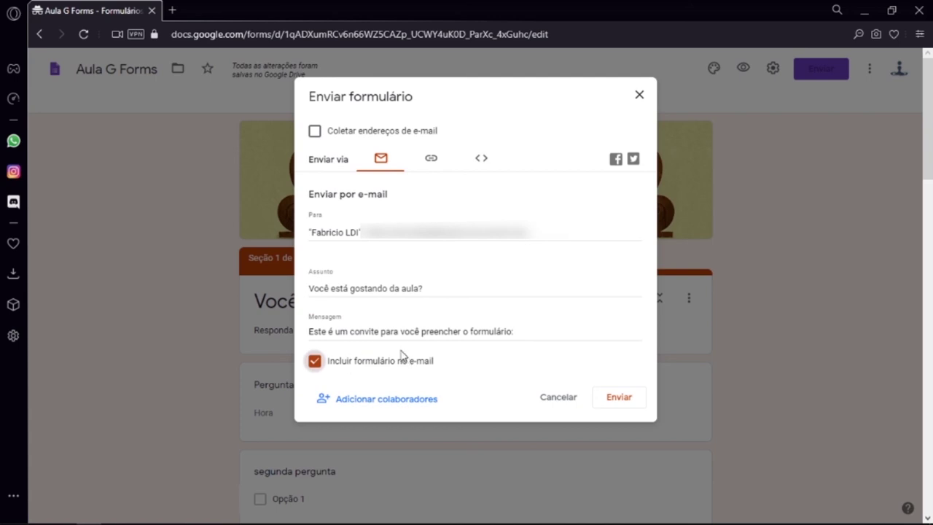
Switch the sharing method to a link with the short URL enabled, and view the HTML embed options.
{"action": "left_click", "coordinate": [432, 160]}
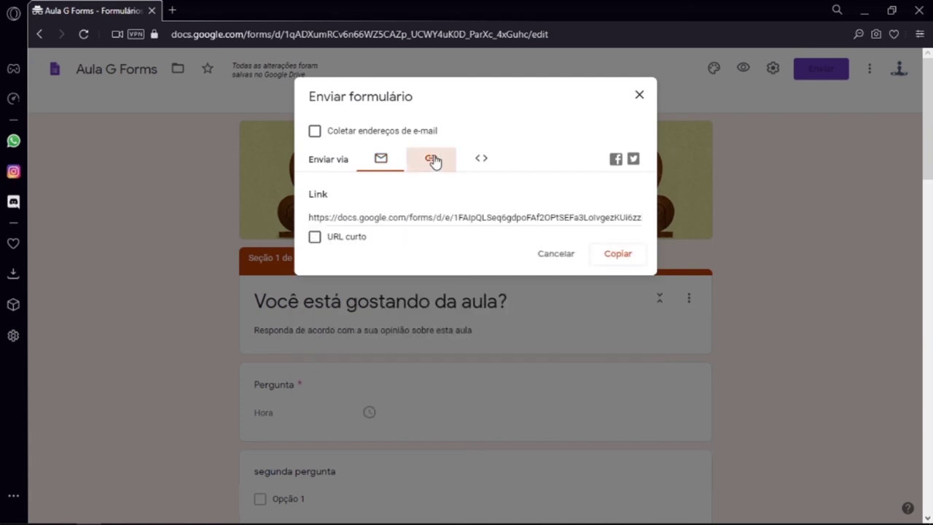
{"action": "left_click", "coordinate": [321, 238]}
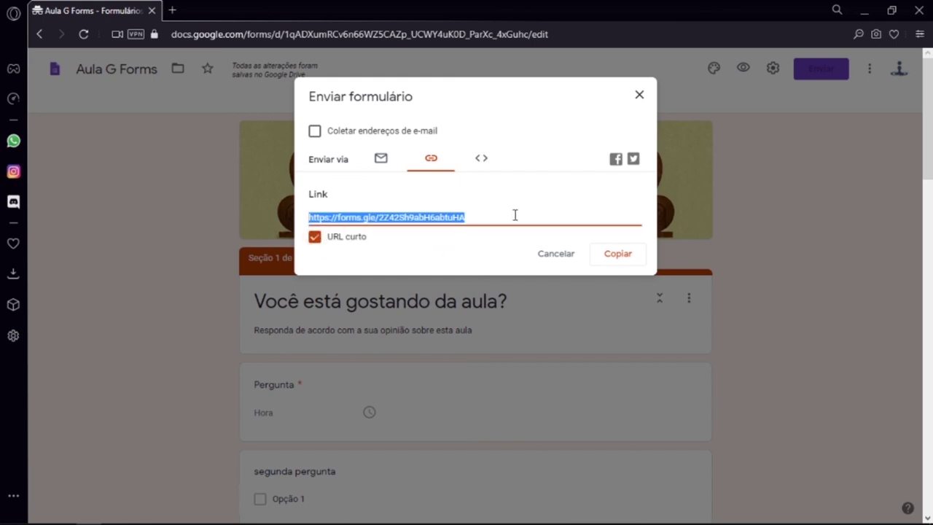
{"action": "left_click", "coordinate": [484, 161]}
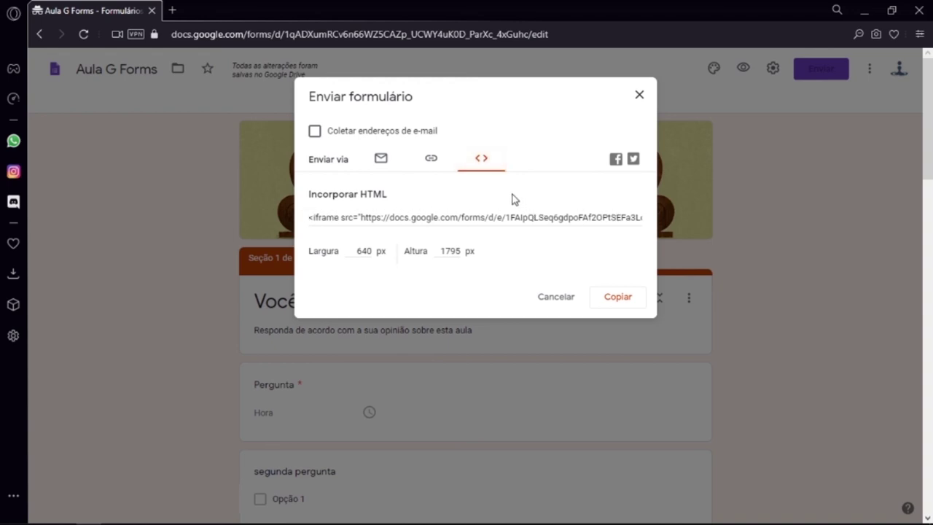
Return to the e-mail sharing options, open the collaborator settings, and choose the suggested contact as an editor.
{"action": "left_click", "coordinate": [388, 160]}
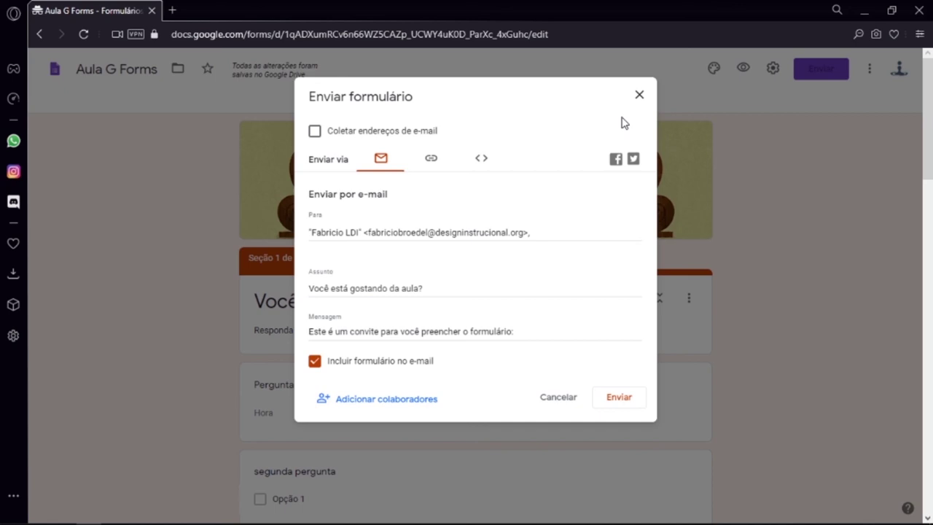
{"action": "left_click", "coordinate": [398, 400]}
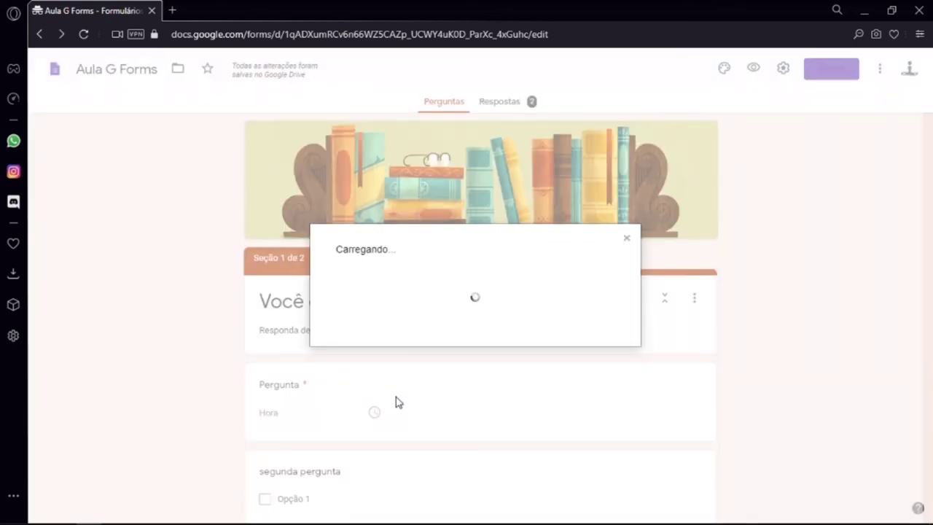
{"action": "type", "text": "fabi"}
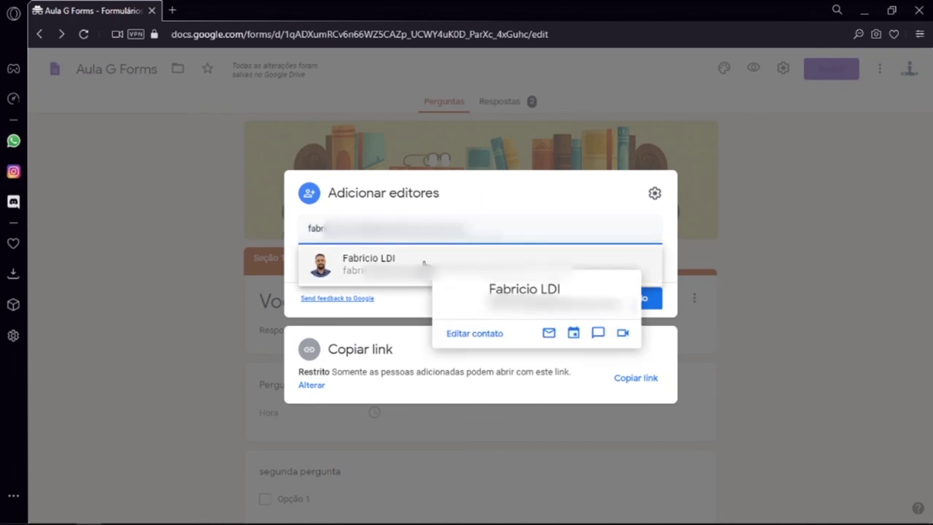
{"action": "left_click", "coordinate": [426, 261]}
{"action": "left_click", "coordinate": [578, 407]}
View the access options for the collaborators' link and close the sharing settings to return to the form editor.
{"action": "left_click", "coordinate": [314, 384]}
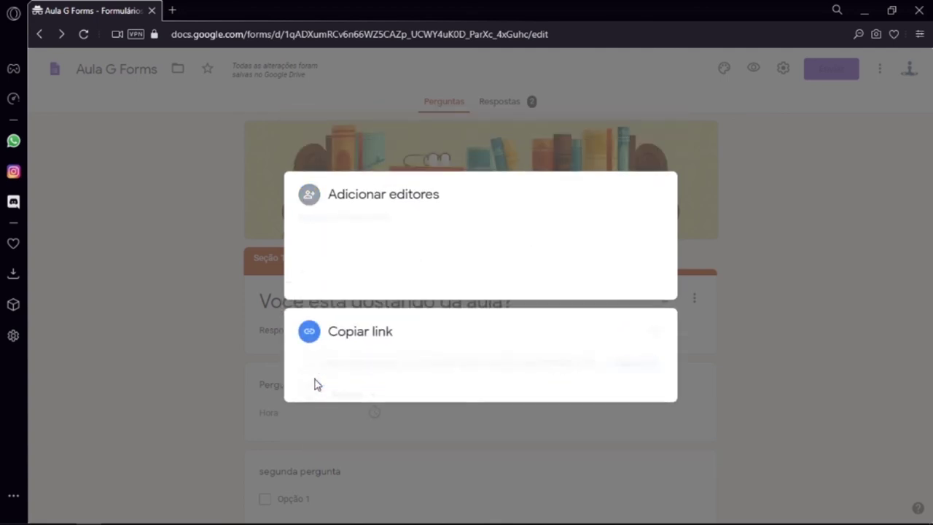
{"action": "left_click", "coordinate": [630, 376]}
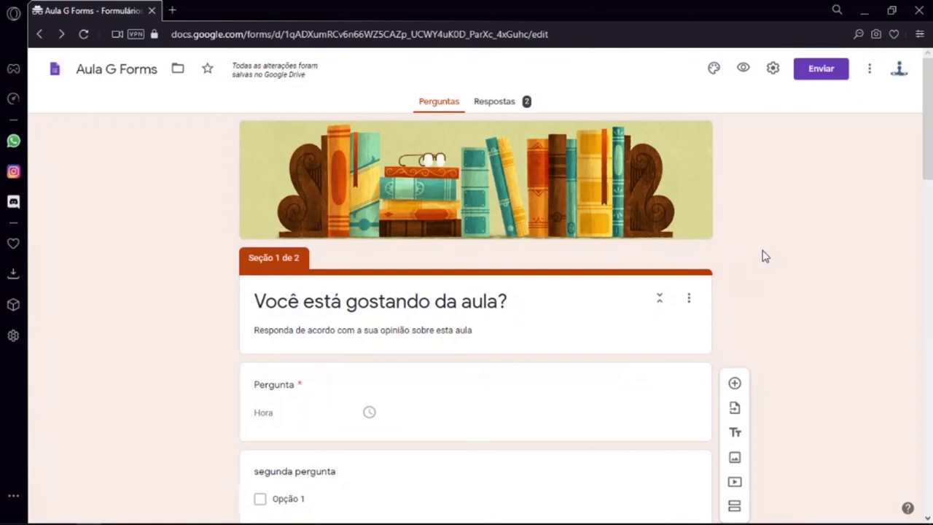